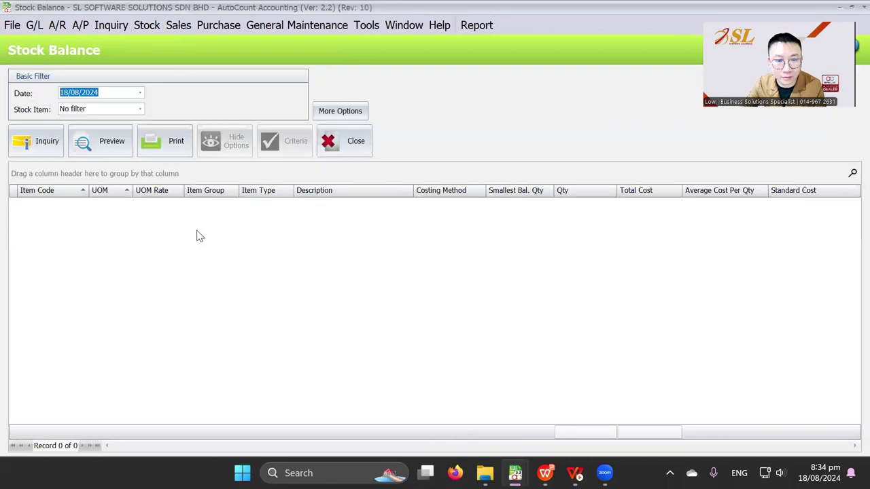
Run the stock balance inquiry for 18/08/2024 and examine COLA's quantity and unit of measure.
{"action": "left_click", "coordinate": [21, 145]}
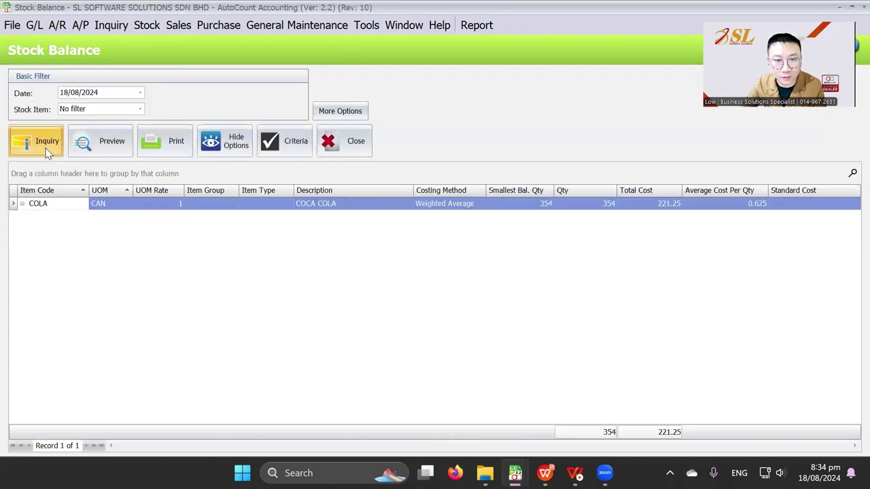
{"action": "left_click", "coordinate": [546, 206]}
{"action": "left_click", "coordinate": [100, 204]}
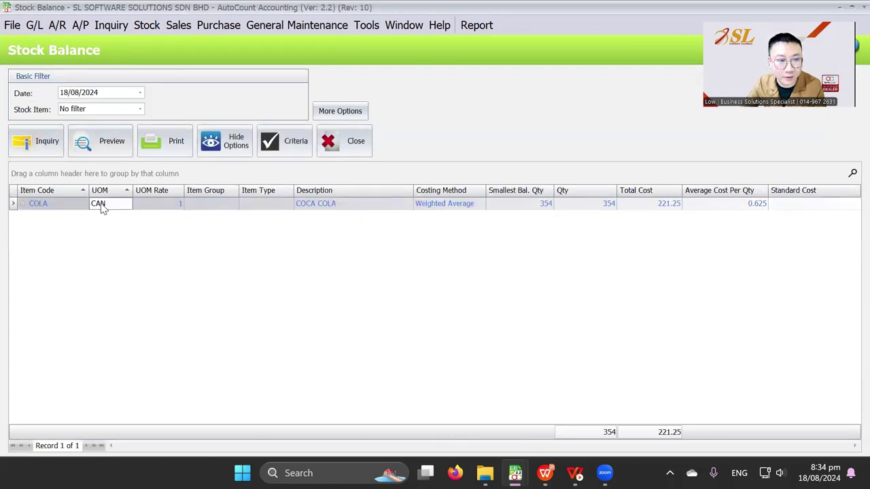
Set the stock balance report's UOM option to Show Default Report UOM, rerun the inquiry and review COLA's quantities.
{"action": "left_click", "coordinate": [333, 112]}
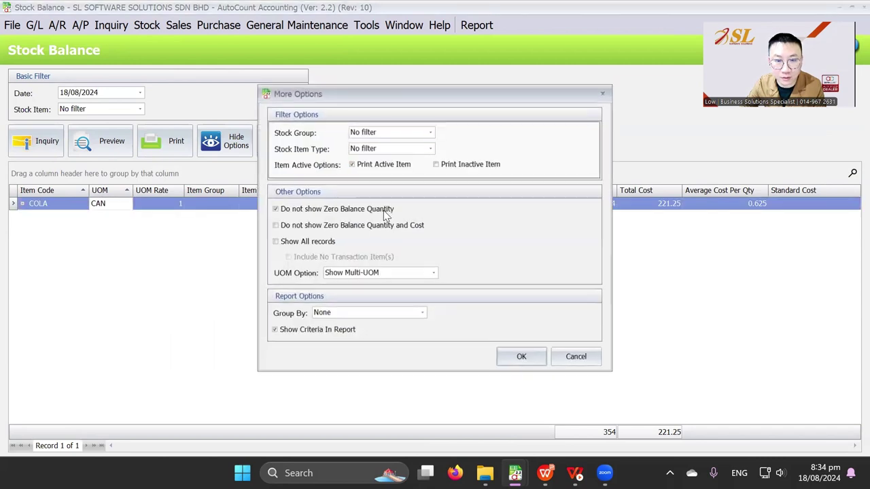
{"action": "left_click", "coordinate": [345, 272]}
{"action": "left_click", "coordinate": [349, 295]}
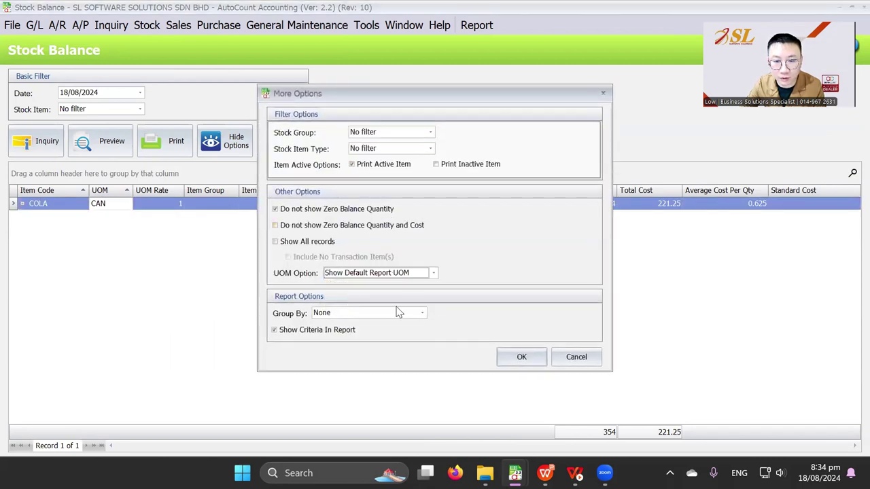
{"action": "left_click", "coordinate": [520, 356]}
{"action": "left_click", "coordinate": [38, 143]}
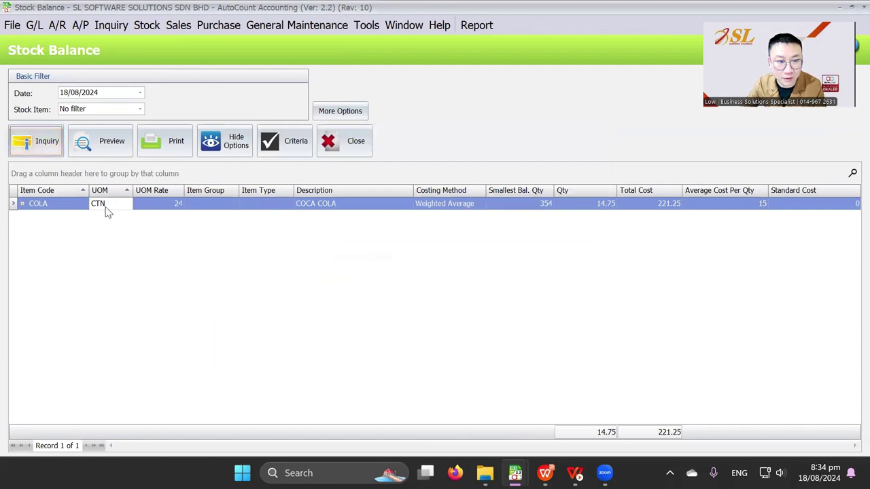
{"action": "left_click", "coordinate": [500, 206]}
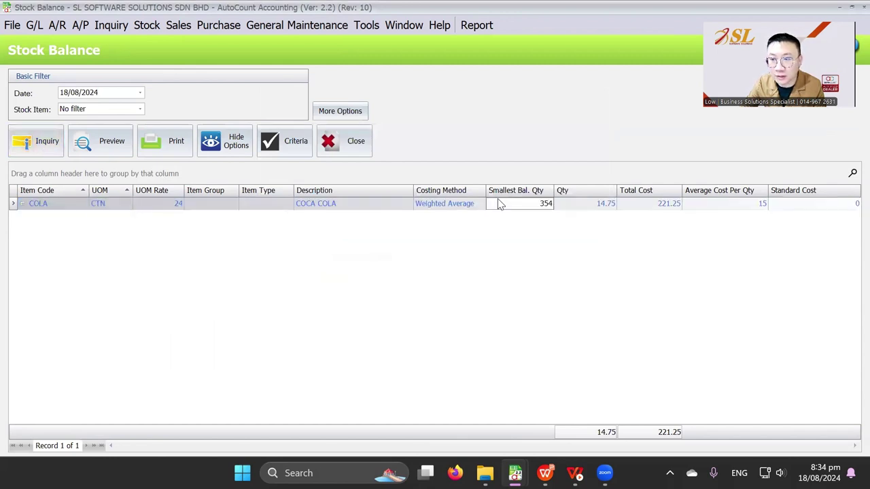
{"action": "left_click", "coordinate": [582, 203]}
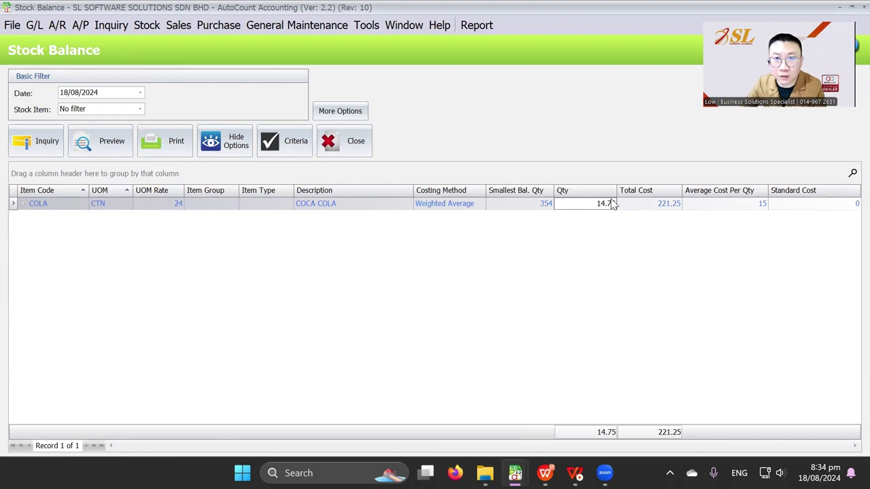
{"action": "left_click", "coordinate": [115, 204]}
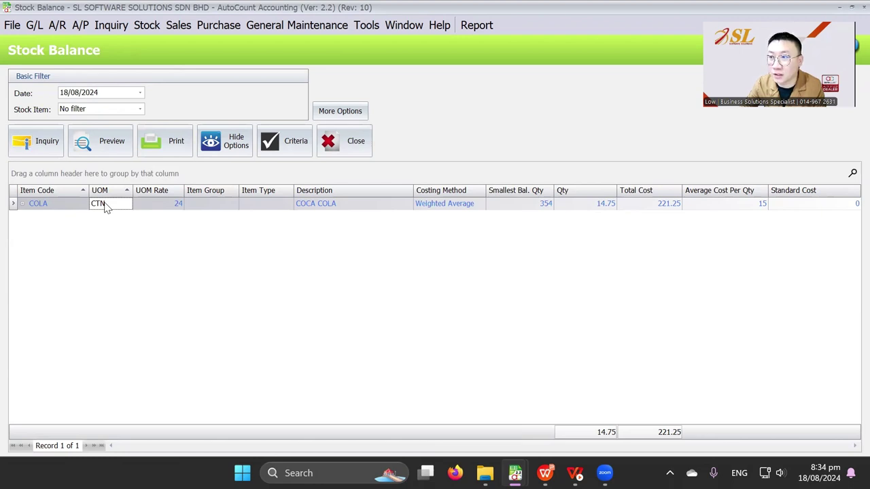
Enable the Advanced Multi-UOM module in the program's module settings.
{"action": "left_click", "coordinate": [368, 28]}
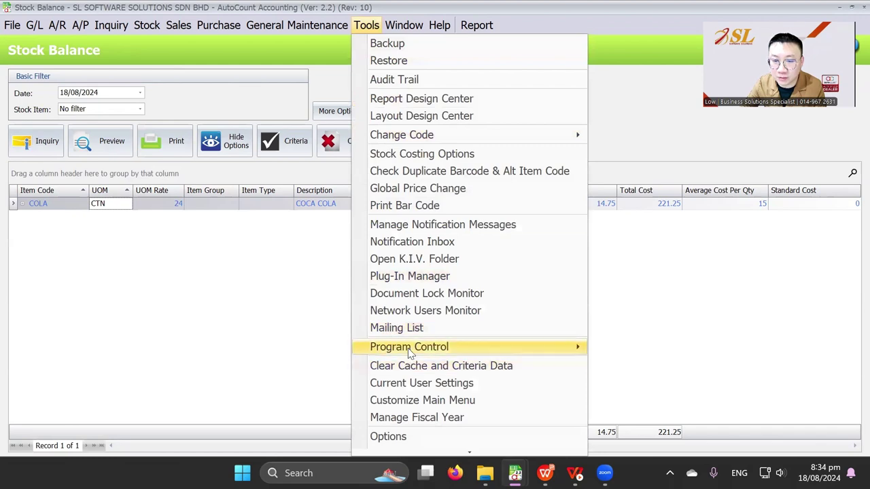
{"action": "mouse_move", "coordinate": [408, 348]}
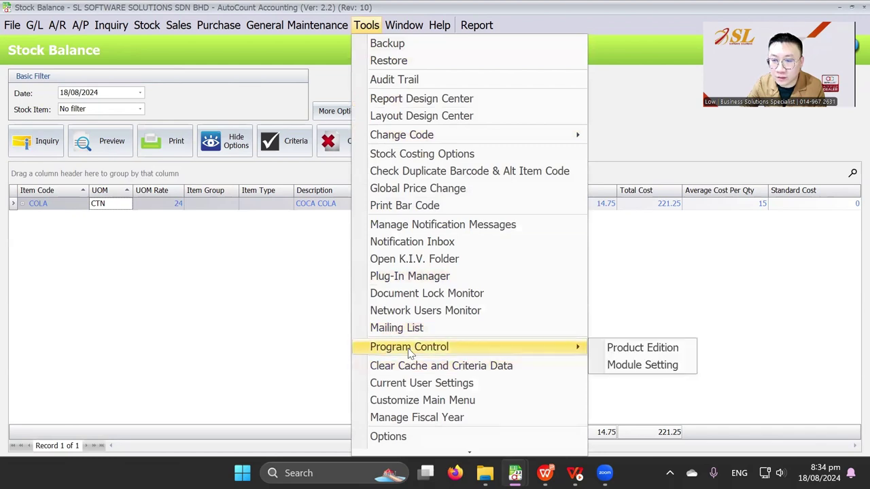
{"action": "left_click", "coordinate": [617, 368]}
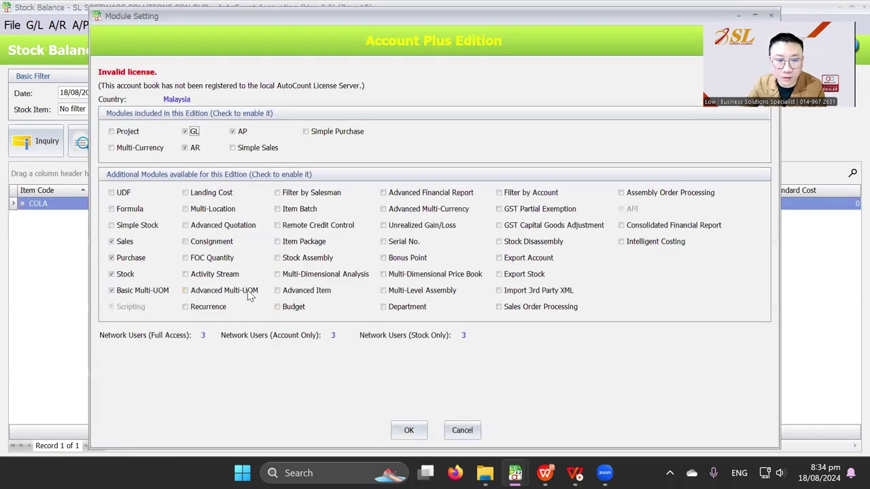
{"action": "left_click", "coordinate": [250, 293]}
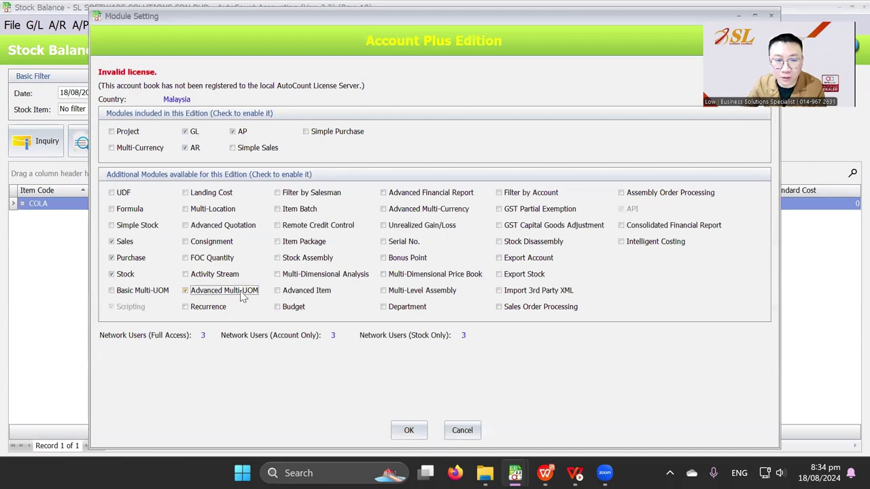
{"action": "left_click", "coordinate": [410, 429]}
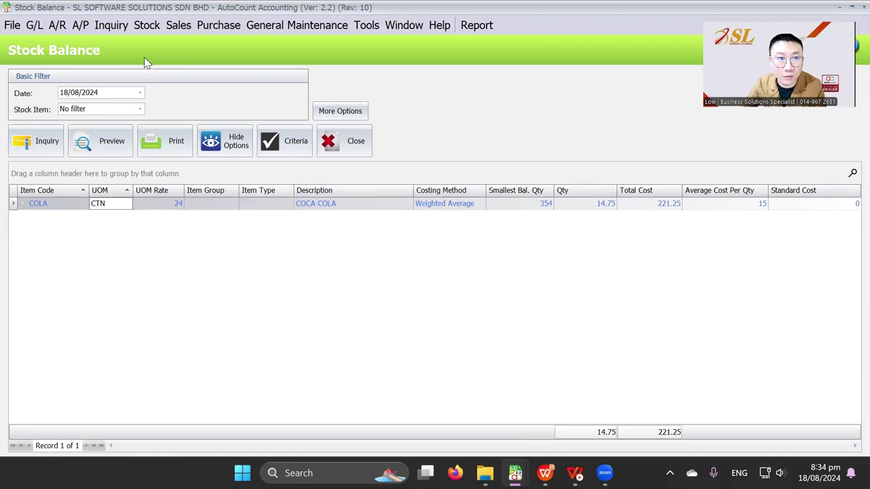
Log in again to the SL SOFTWARE SOLUTIONS SDN BHD account book as ADMIN, entering the account password.
{"action": "left_click", "coordinate": [147, 25]}
{"action": "left_click", "coordinate": [12, 25]}
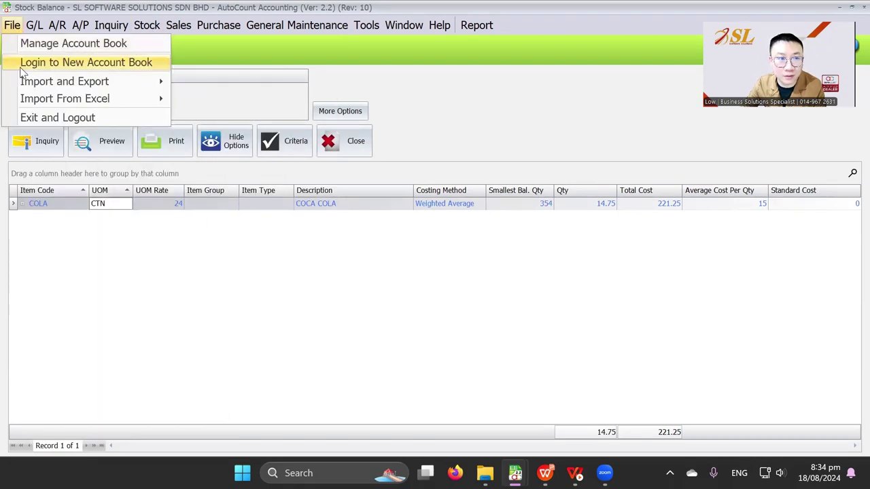
{"action": "left_click", "coordinate": [27, 63]}
{"action": "left_click", "coordinate": [416, 248]}
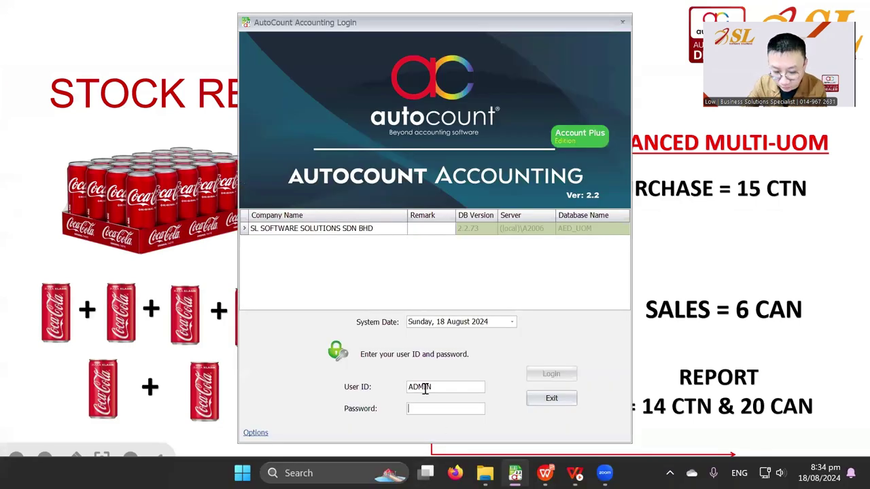
{"action": "type", "text": "******"}
{"action": "key", "text": "Return"}
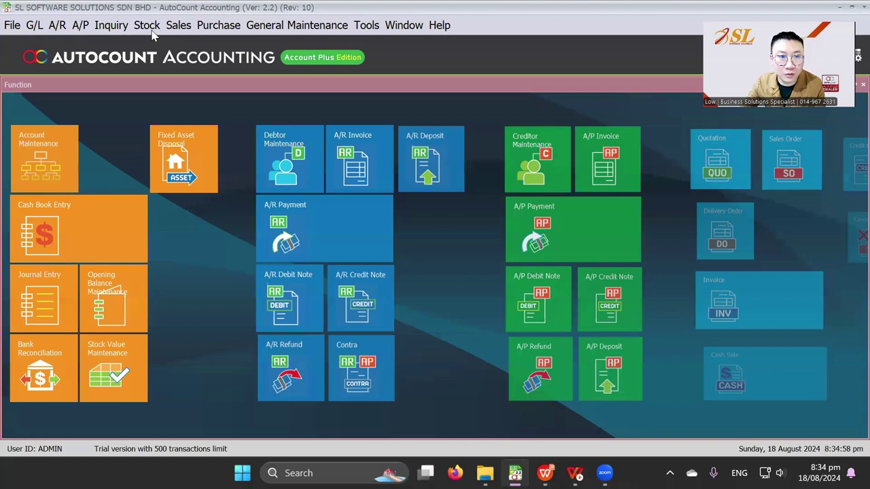
Start a new stock item with item code PEPSI and description PEPSI.
{"action": "left_click", "coordinate": [147, 27]}
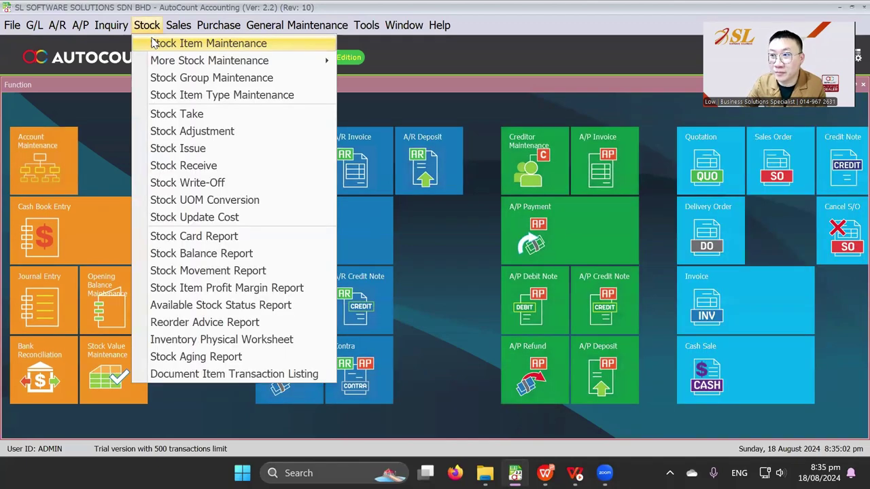
{"action": "left_click", "coordinate": [154, 43]}
{"action": "left_click", "coordinate": [42, 110]}
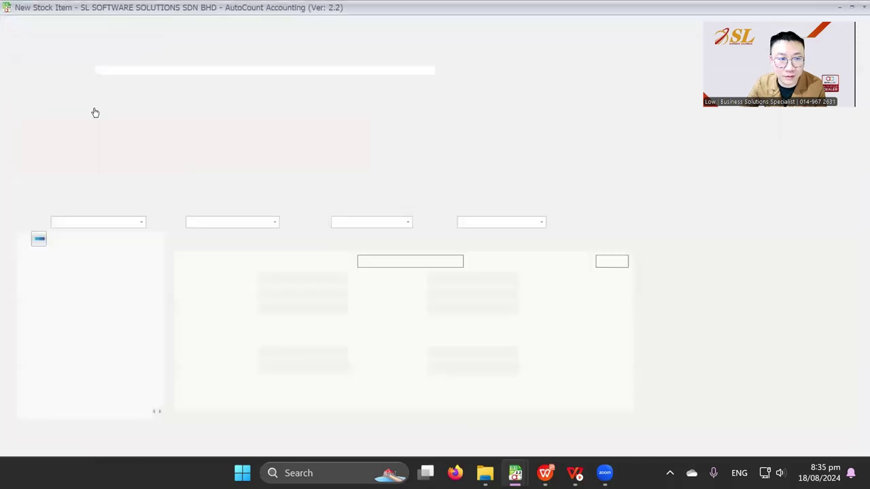
{"action": "type", "text": "PEPSO"}
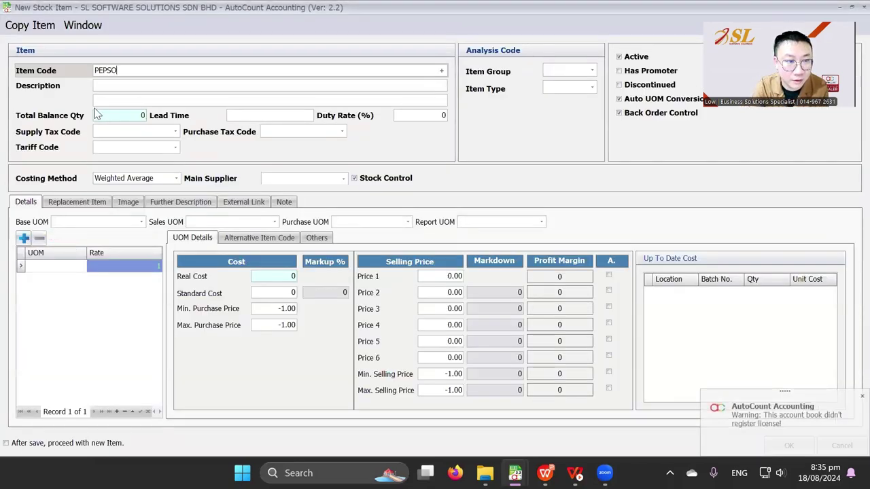
{"action": "key", "text": "BackSpace"}
{"action": "type", "text": "I"}
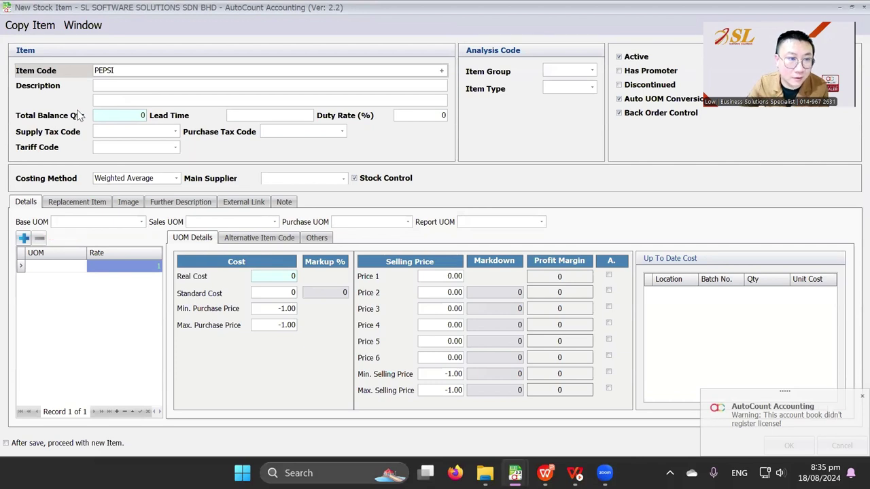
{"action": "left_click", "coordinate": [112, 89]}
{"action": "type", "text": "PEPSI"}
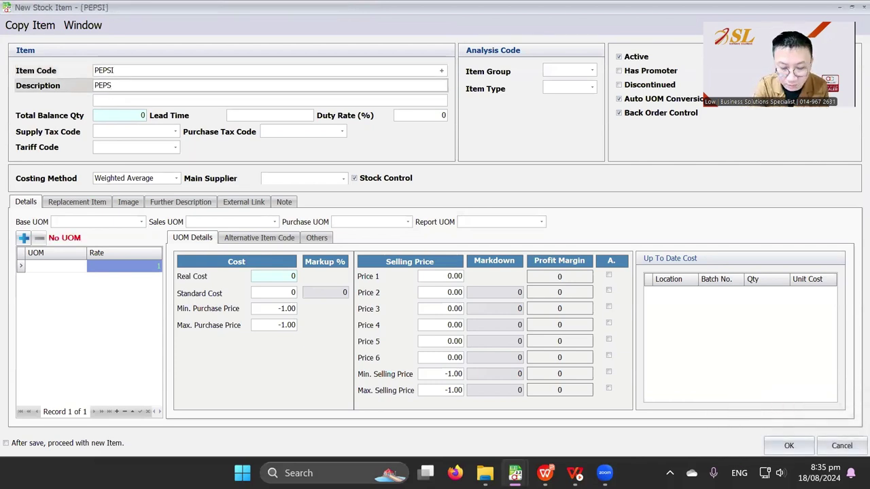
Name the PEPSI item's first unit of measure CAN.
{"action": "left_click", "coordinate": [59, 266]}
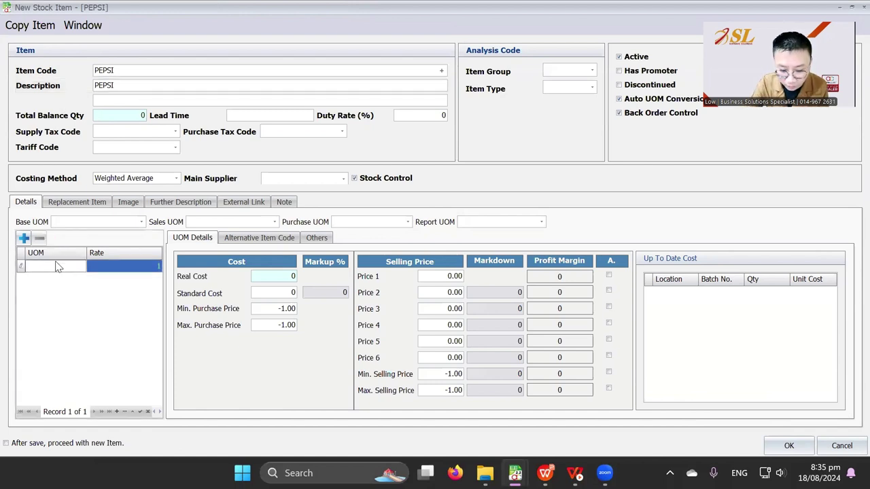
{"action": "type", "text": "UNI"}
{"action": "key", "text": "BackSpace"}
{"action": "key", "text": "BackSpace"}
{"action": "key", "text": "BackSpace"}
{"action": "type", "text": "C"}
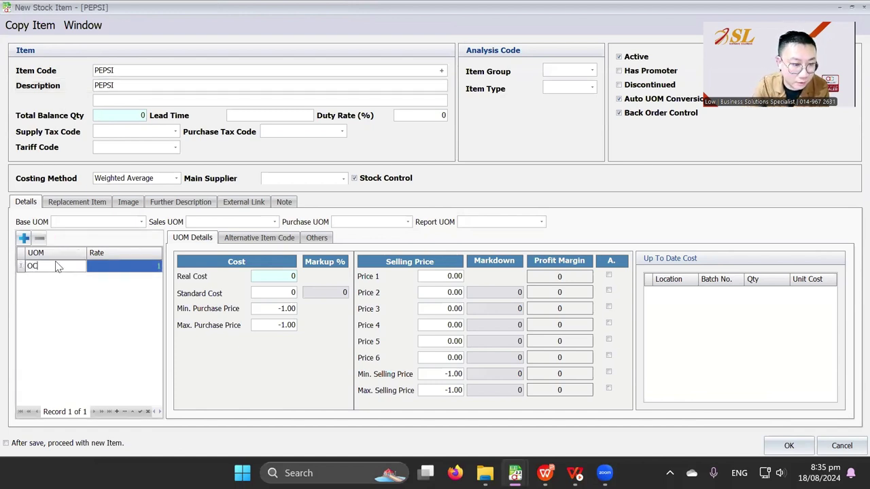
{"action": "type", "text": "AN"}
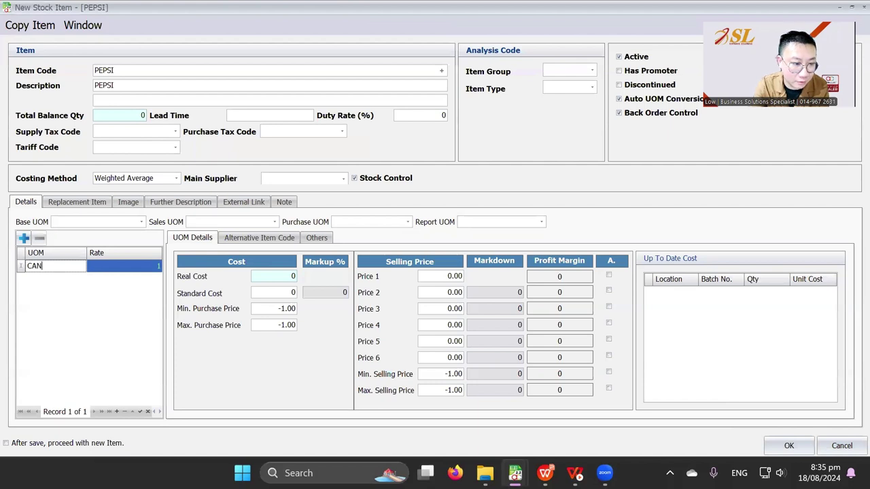
Add a second unit of measure CTN to the PEPSI item with a rate of 24.
{"action": "left_click", "coordinate": [23, 237]}
{"action": "left_click", "coordinate": [46, 279]}
{"action": "type", "text": "CTN"}
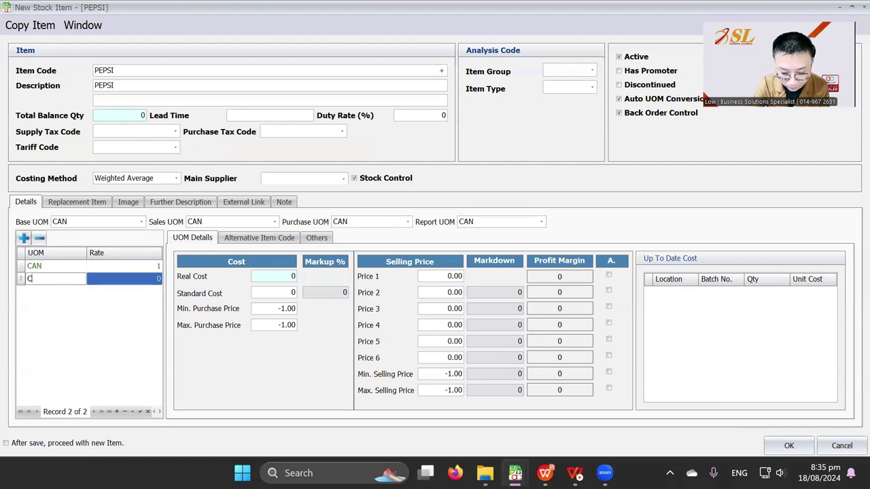
{"action": "left_click", "coordinate": [122, 276]}
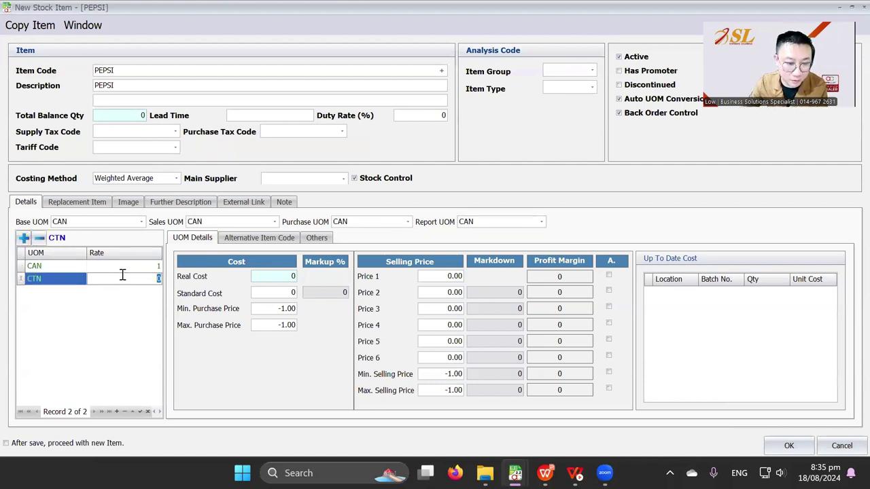
Set selling Price 1 to 20 for the CTN unit and 1.00 for the CAN unit.
{"action": "left_click", "coordinate": [439, 277]}
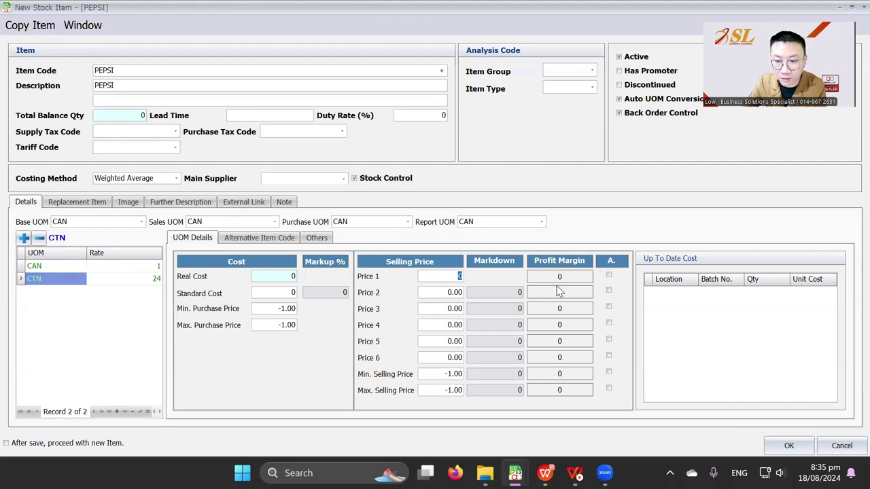
{"action": "type", "text": "20"}
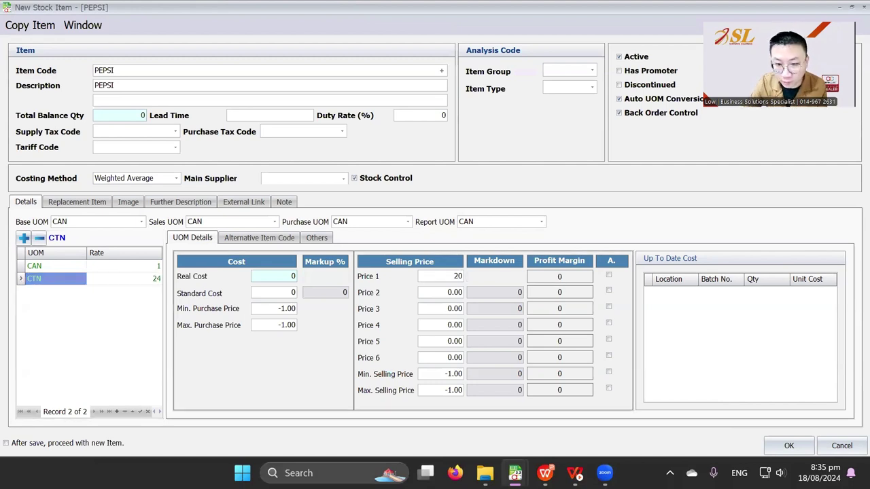
{"action": "left_click", "coordinate": [138, 266]}
{"action": "left_click", "coordinate": [436, 277]}
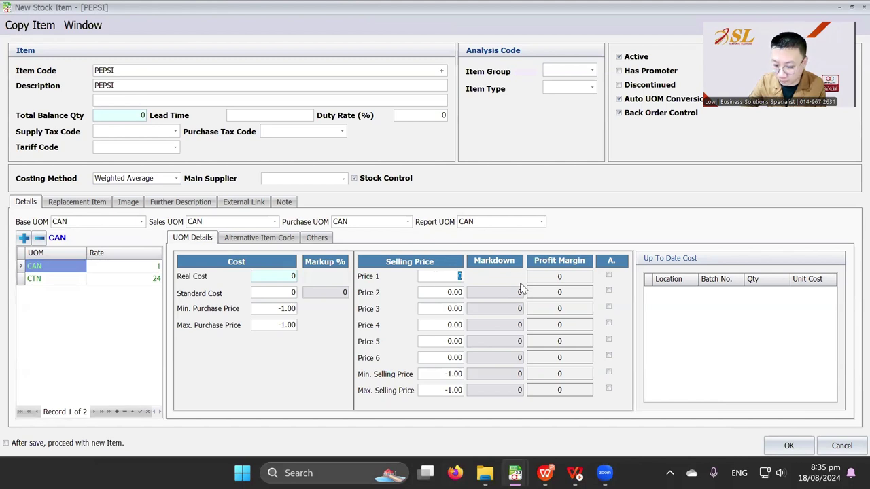
Set the PEPSI item's purchase UOM to CTN and save the new item.
{"action": "left_click", "coordinate": [361, 227]}
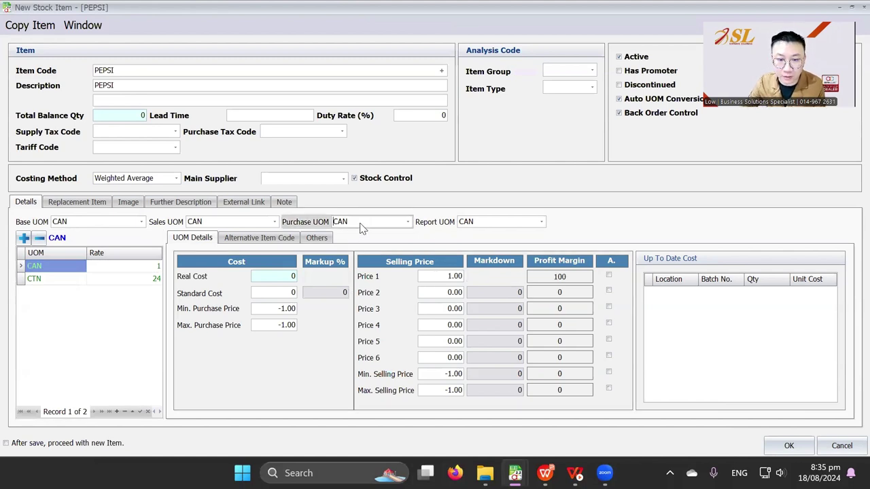
{"action": "left_click", "coordinate": [407, 222]}
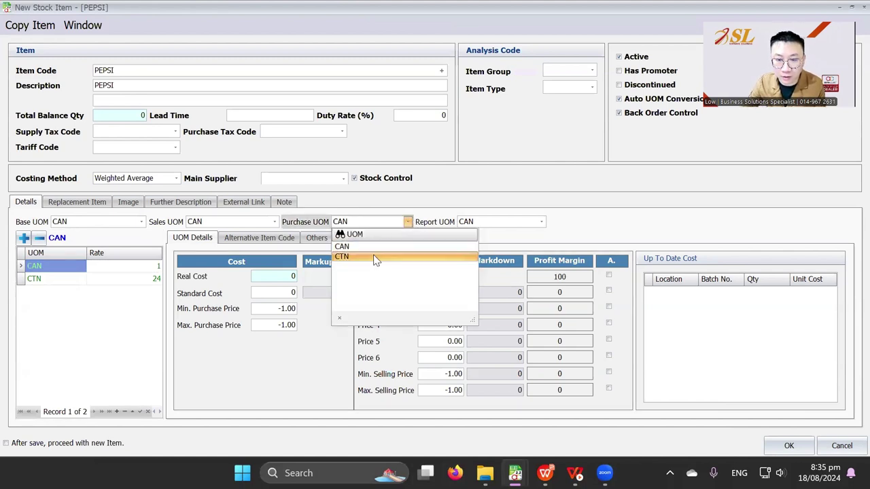
{"action": "left_click", "coordinate": [375, 256]}
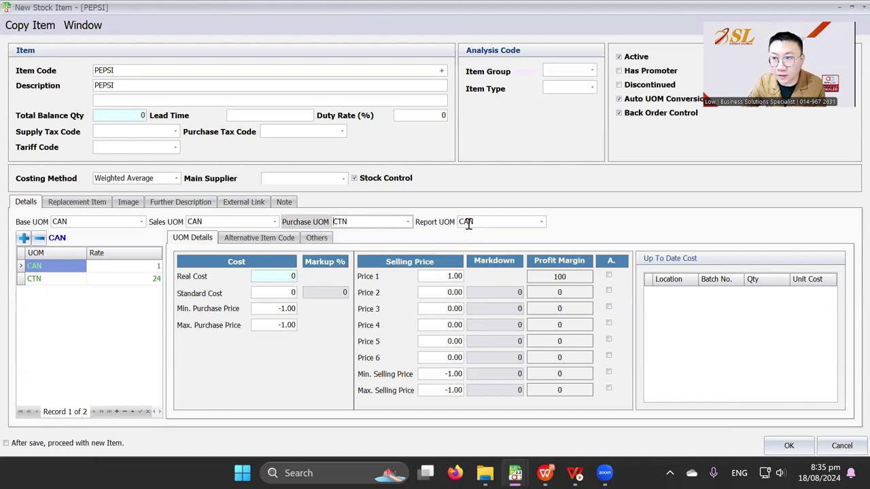
{"action": "left_click", "coordinate": [781, 443]}
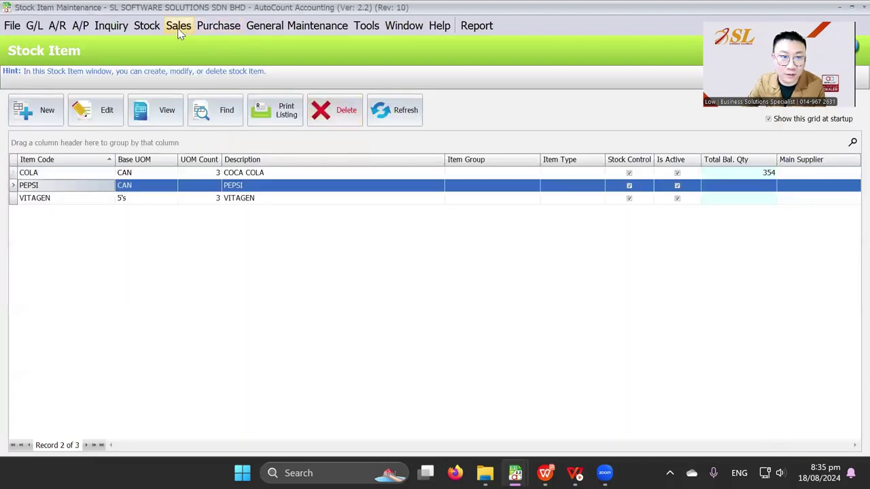
Open the purchase invoice list and start a new purchase invoice.
{"action": "left_click", "coordinate": [215, 27]}
{"action": "left_click", "coordinate": [233, 113]}
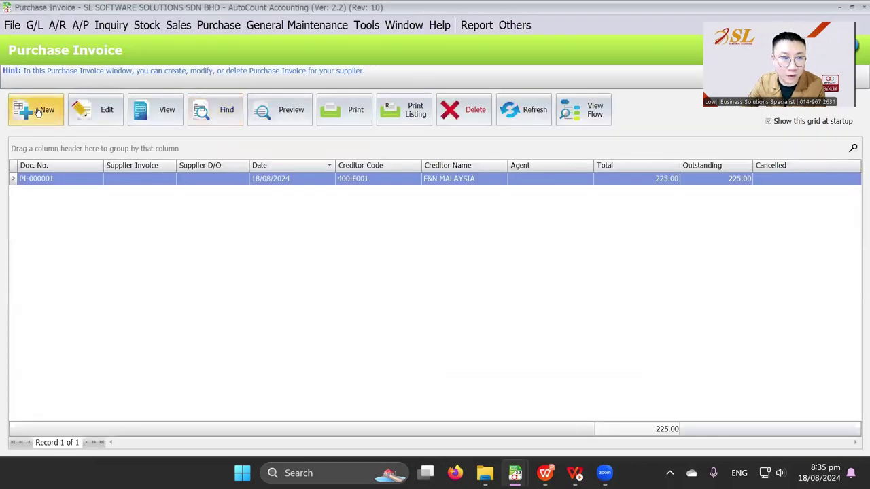
{"action": "left_click", "coordinate": [38, 112]}
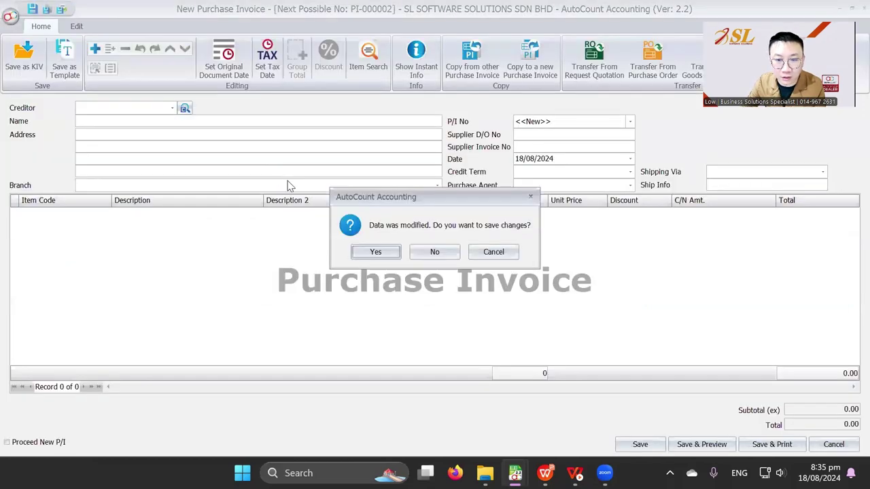
Discard the blank purchase invoice and copy the existing F&N MALAYSIA purchase invoice to a new one.
{"action": "left_click", "coordinate": [435, 252]}
{"action": "right_click", "coordinate": [406, 182]}
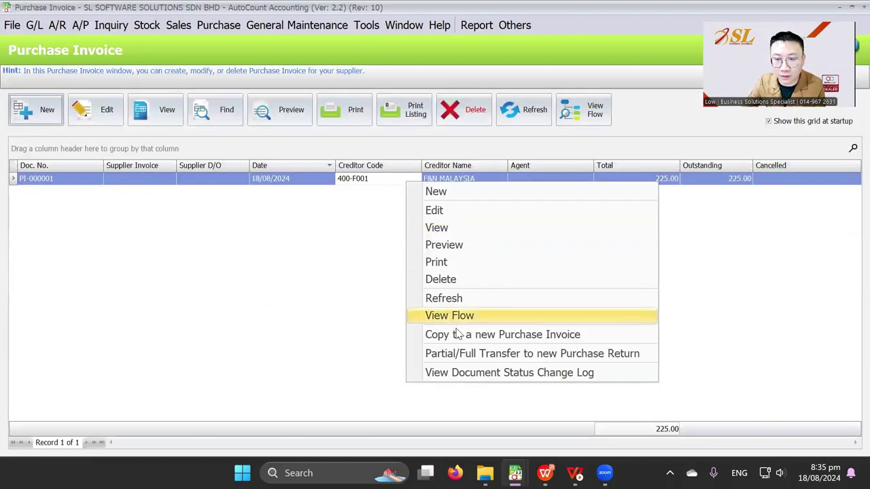
{"action": "left_click", "coordinate": [457, 334]}
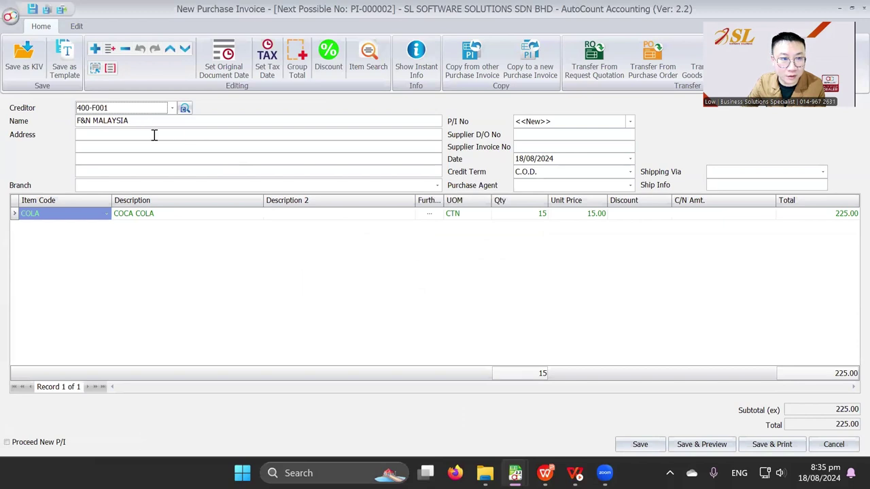
Change the purchase invoice line's item to PEPSI and set its unit price to 16.00 per CTN.
{"action": "left_click", "coordinate": [81, 216]}
{"action": "left_click", "coordinate": [77, 281]}
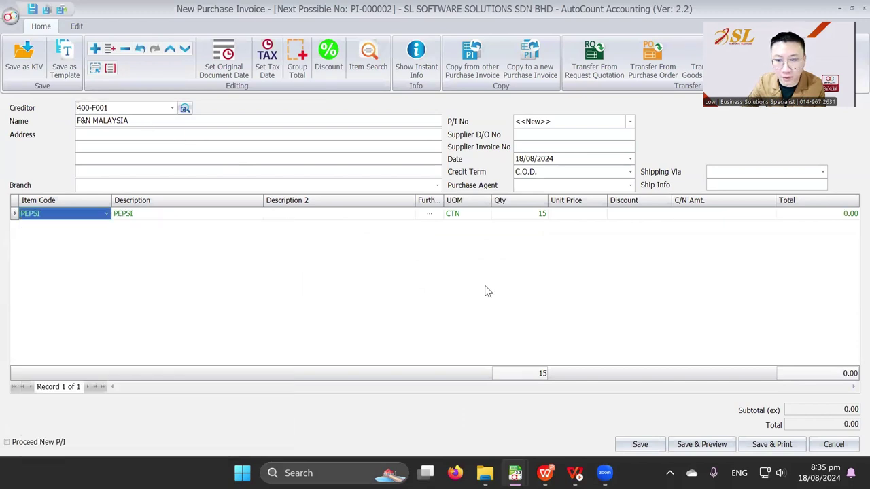
{"action": "left_click", "coordinate": [576, 215]}
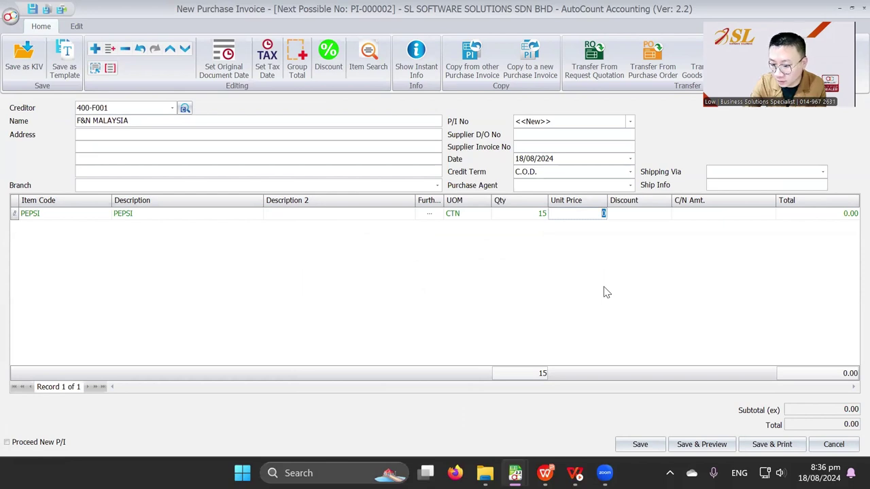
{"action": "key", "text": "Tab"}
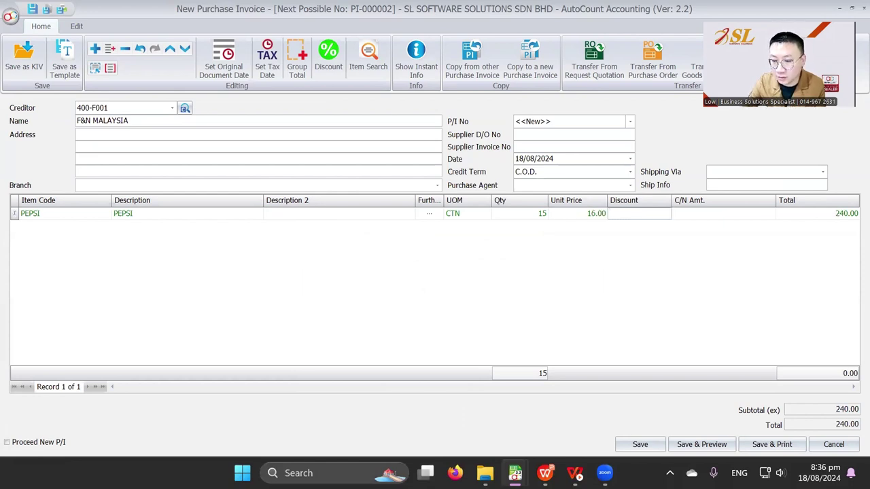
Save the PEPSI purchase invoice without a supplier invoice number.
{"action": "left_click", "coordinate": [640, 444]}
{"action": "left_click", "coordinate": [411, 253]}
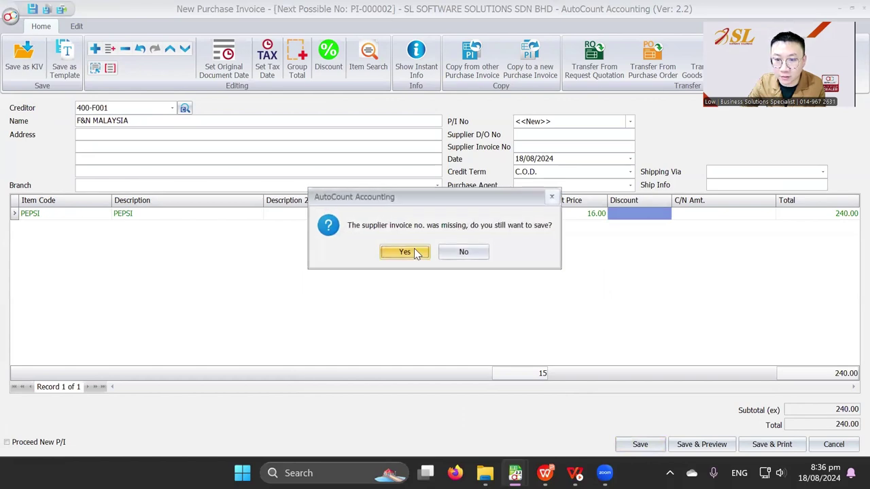
{"action": "left_click", "coordinate": [413, 249]}
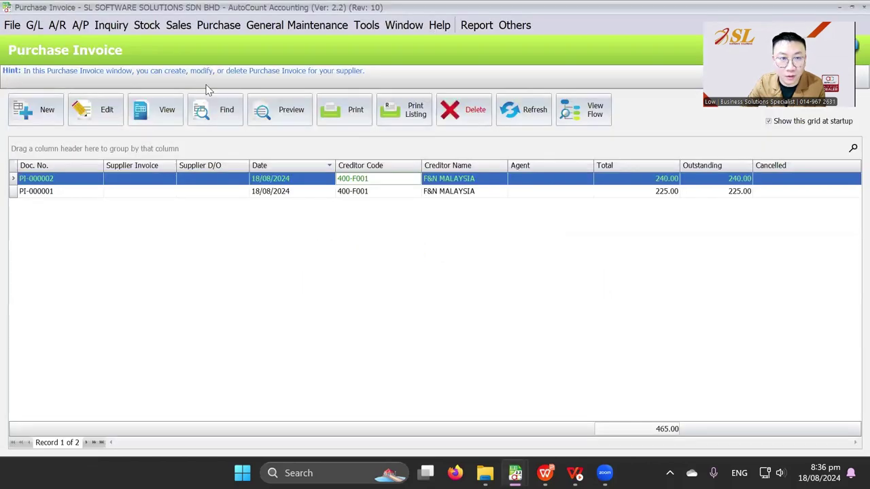
Open the sales invoice list and copy the existing invoice to a new invoice.
{"action": "left_click", "coordinate": [176, 30]}
{"action": "left_click", "coordinate": [193, 93]}
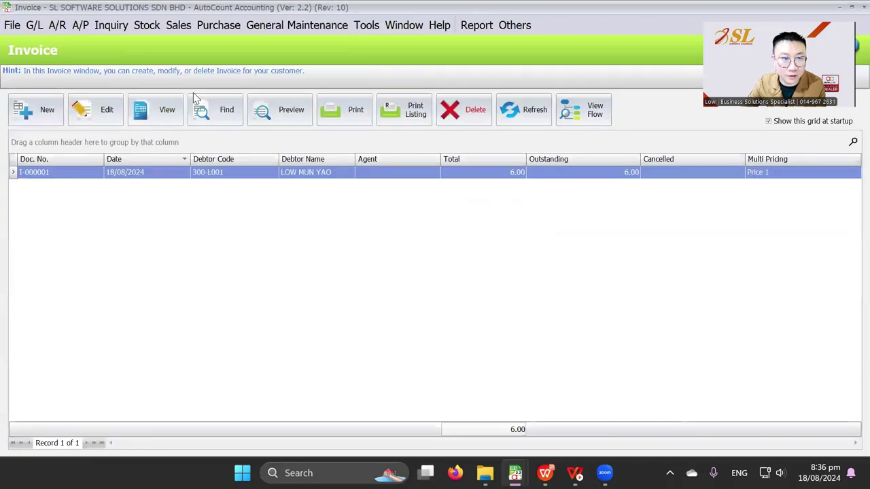
{"action": "left_click", "coordinate": [272, 175]}
{"action": "right_click", "coordinate": [272, 175]}
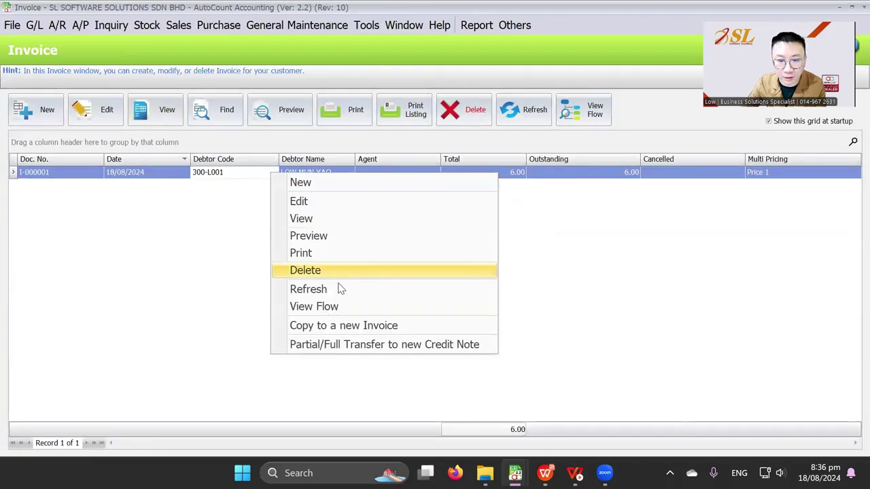
{"action": "left_click", "coordinate": [353, 325]}
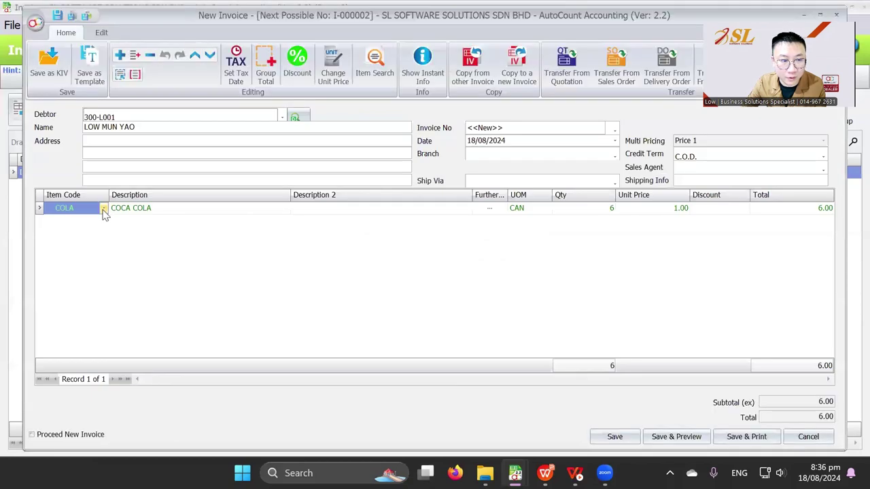
Change the sales invoice line's item to PEPSI and save the invoice.
{"action": "left_click", "coordinate": [103, 208]}
{"action": "left_click", "coordinate": [106, 277]}
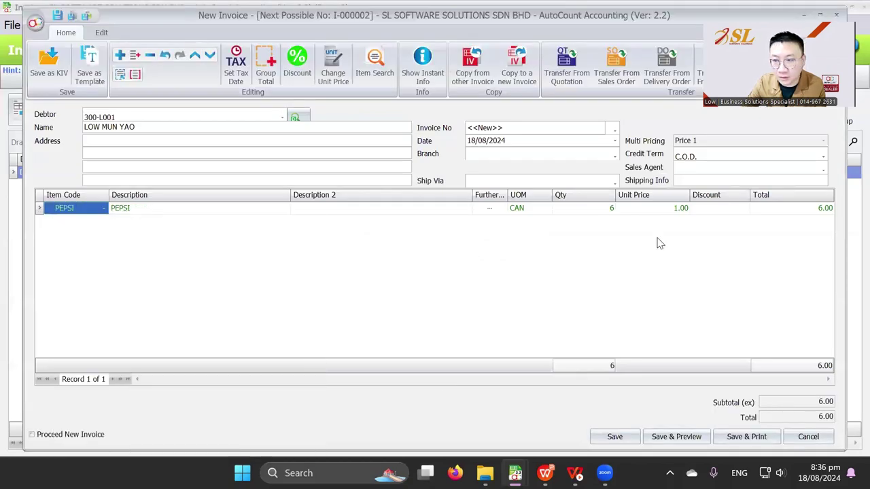
{"action": "left_click", "coordinate": [647, 210]}
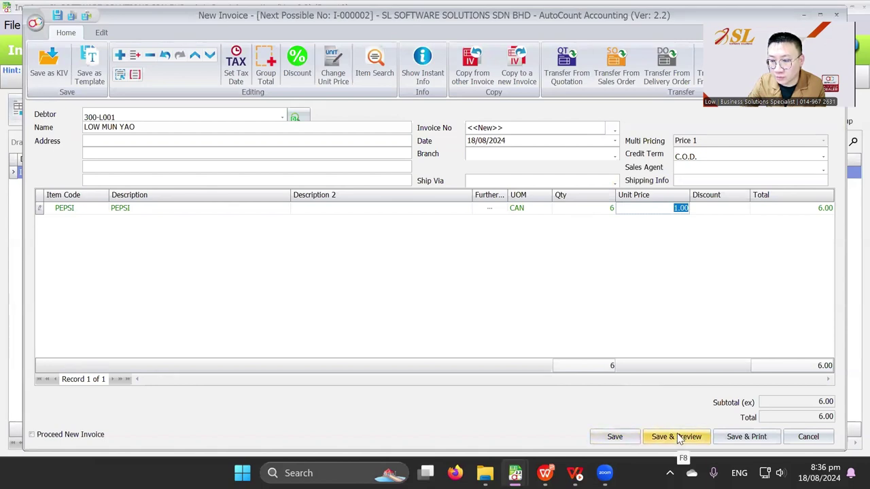
{"action": "left_click", "coordinate": [614, 437]}
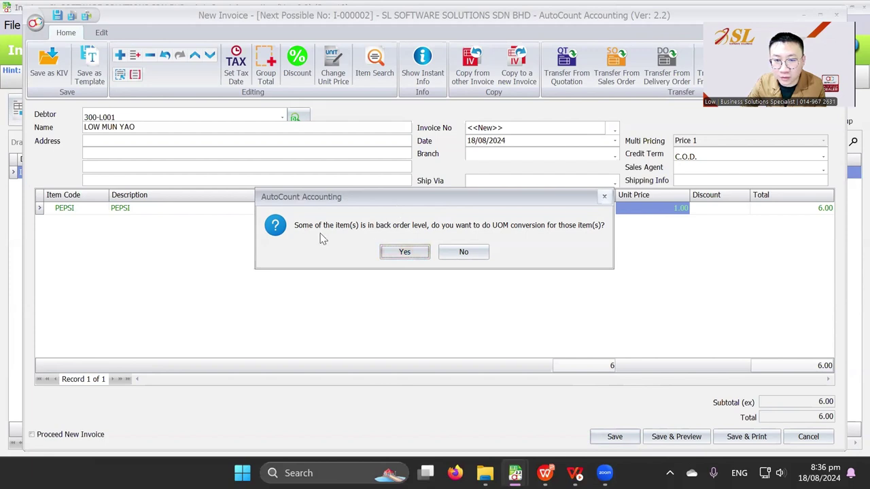
Agree to the UOM conversion for the back-order item and save the generated PEPSI conversion from 1 CTN to 24 CAN.
{"action": "left_click", "coordinate": [463, 251]}
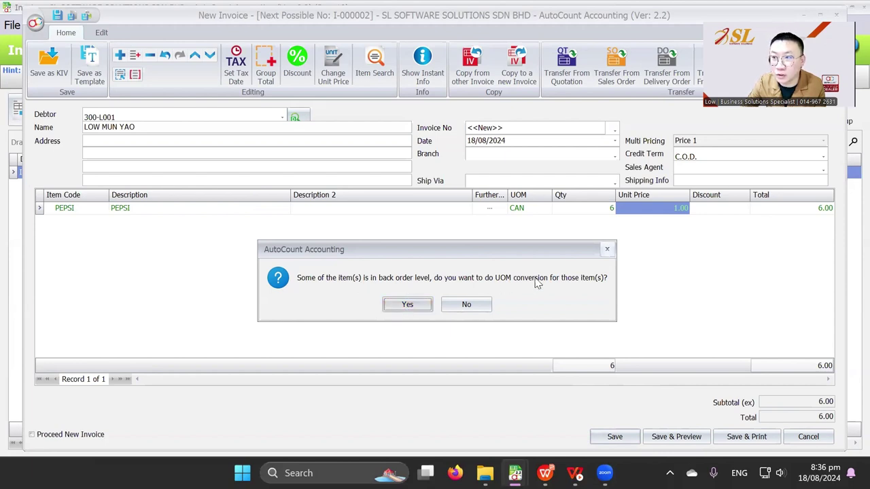
{"action": "left_click", "coordinate": [405, 304]}
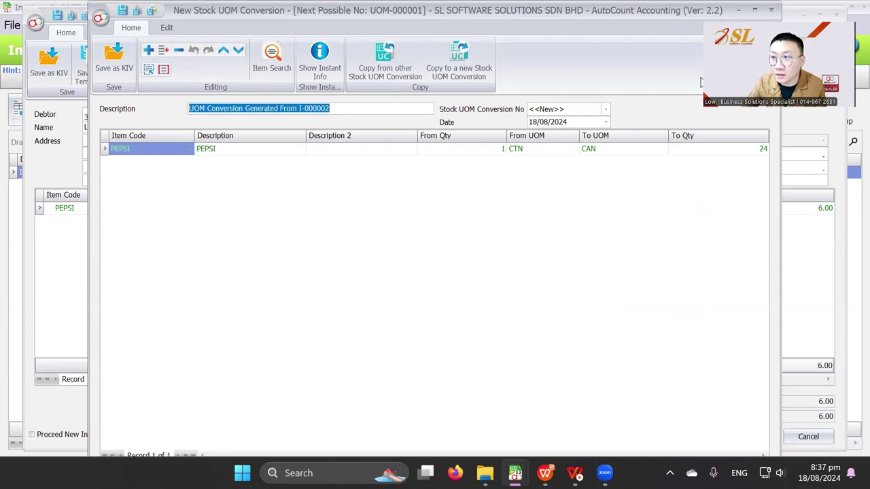
{"action": "double_click", "coordinate": [736, 441]}
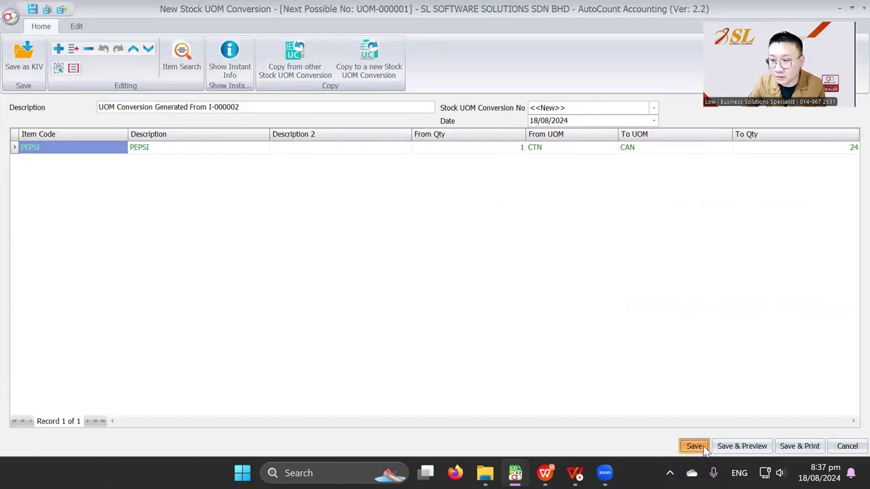
{"action": "left_click", "coordinate": [704, 450]}
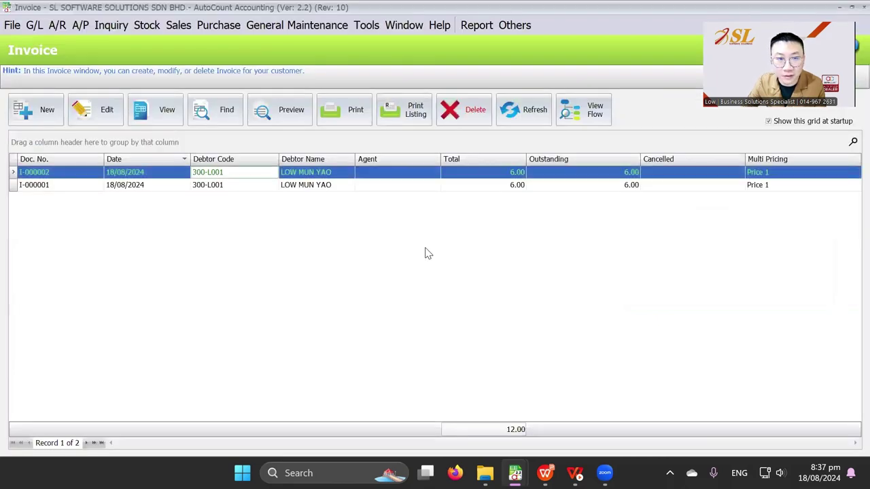
Open the Stock Balance Report, filter it by multi-select to the PEPSI item and run the inquiry to check its balance quantity.
{"action": "left_click", "coordinate": [156, 25]}
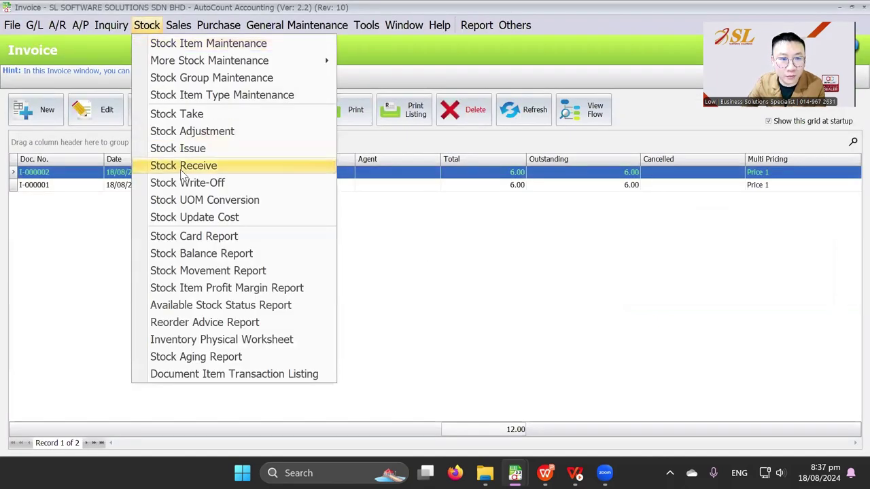
{"action": "left_click", "coordinate": [197, 253]}
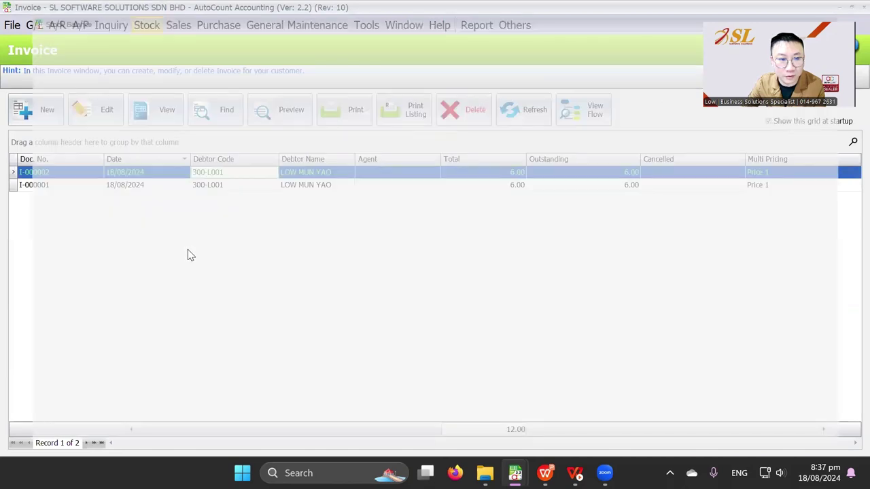
{"action": "left_click", "coordinate": [108, 110]}
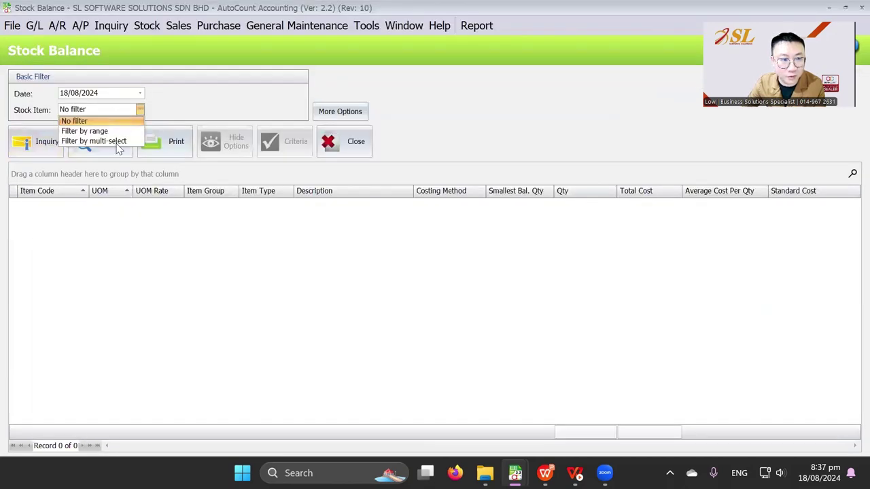
{"action": "left_click", "coordinate": [94, 140]}
{"action": "left_click", "coordinate": [230, 168]}
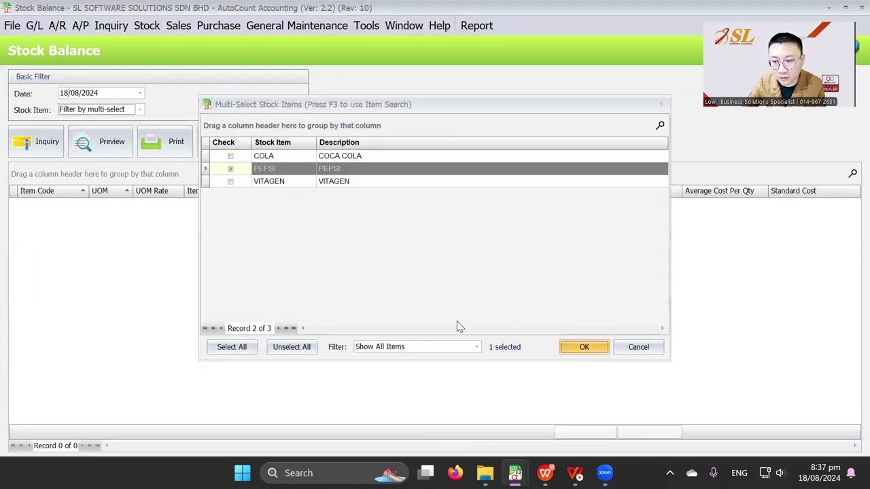
{"action": "key", "text": "Return"}
{"action": "left_click", "coordinate": [36, 140]}
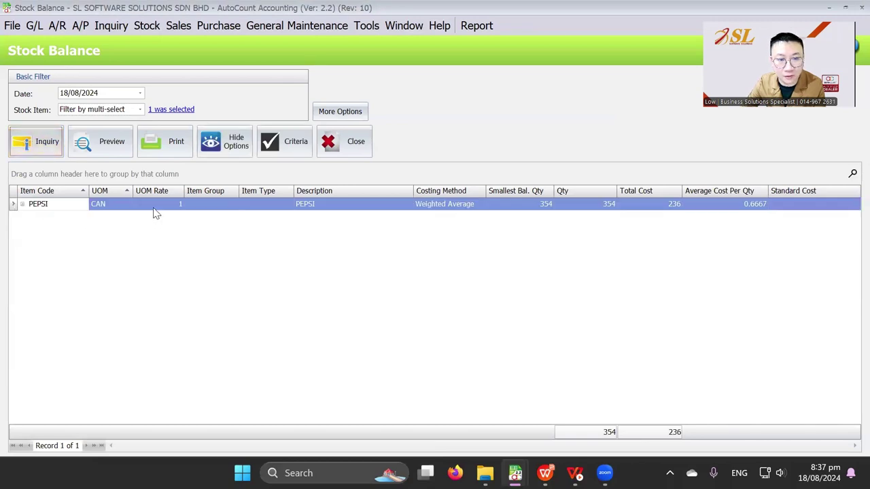
{"action": "left_click", "coordinate": [546, 204]}
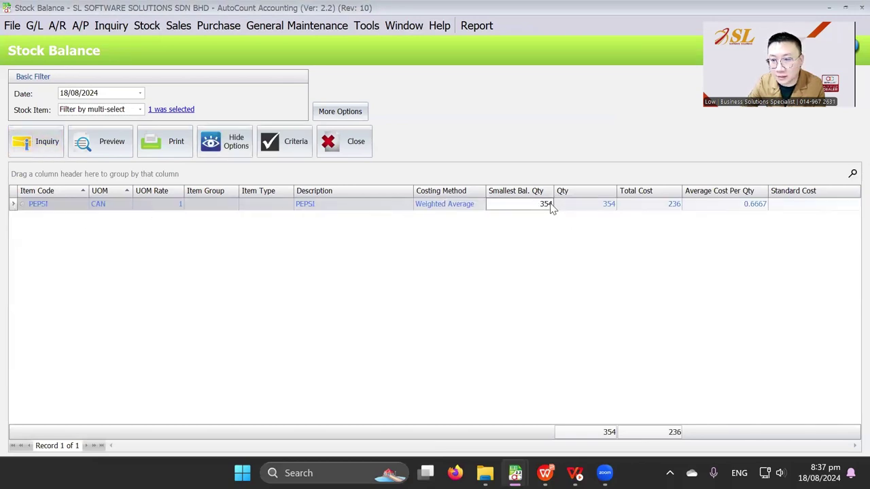
Set the report's UOM option to Show Multi-UOM and rerun the stock balance inquiry.
{"action": "left_click", "coordinate": [365, 120]}
{"action": "left_click", "coordinate": [402, 273]}
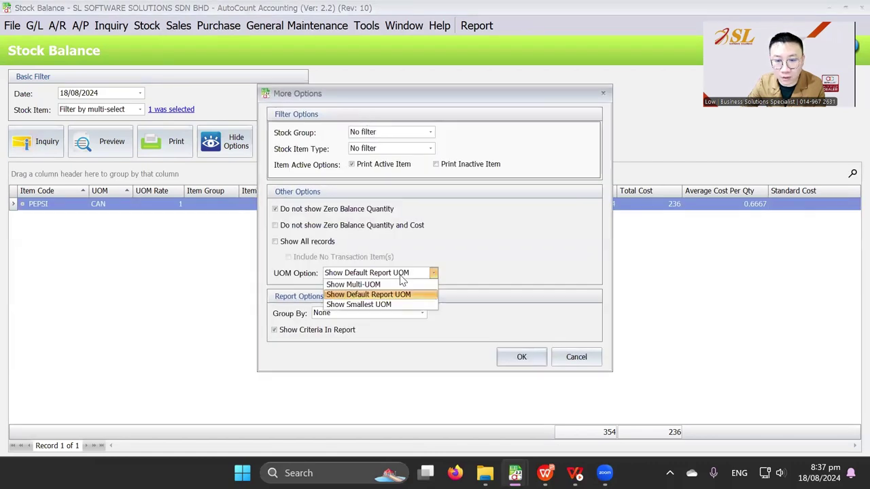
{"action": "left_click", "coordinate": [371, 285]}
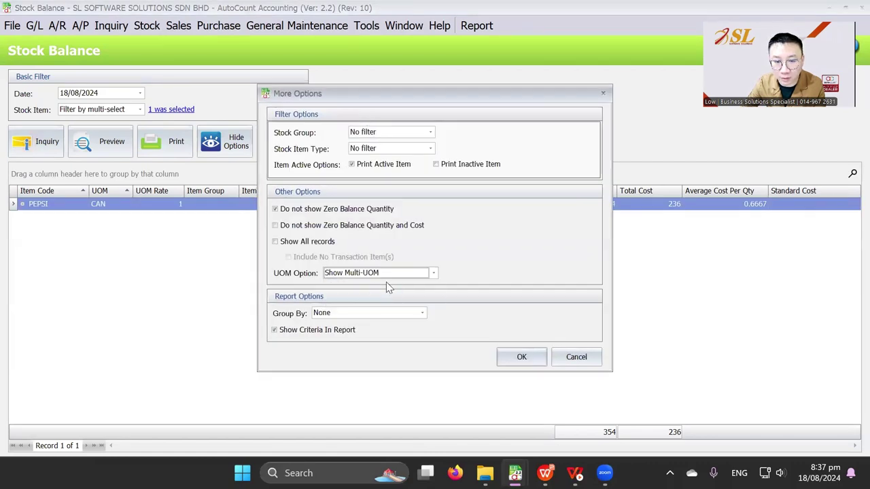
{"action": "left_click", "coordinate": [510, 358]}
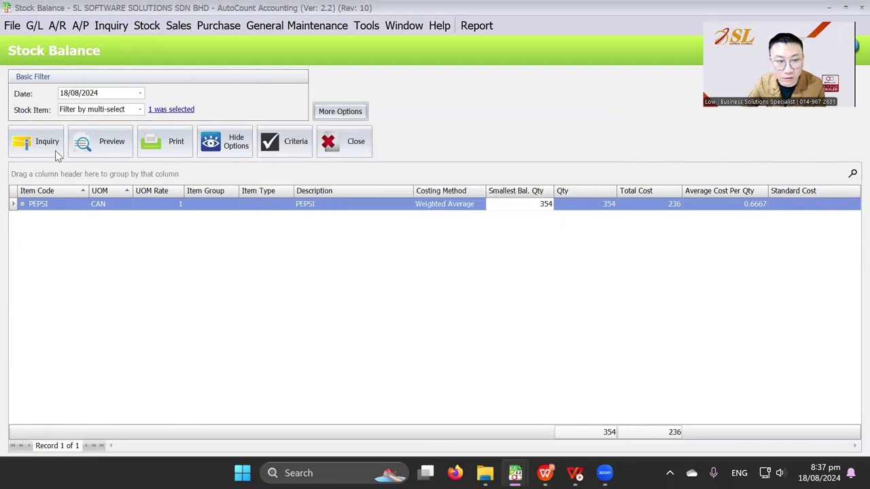
{"action": "left_click", "coordinate": [25, 134]}
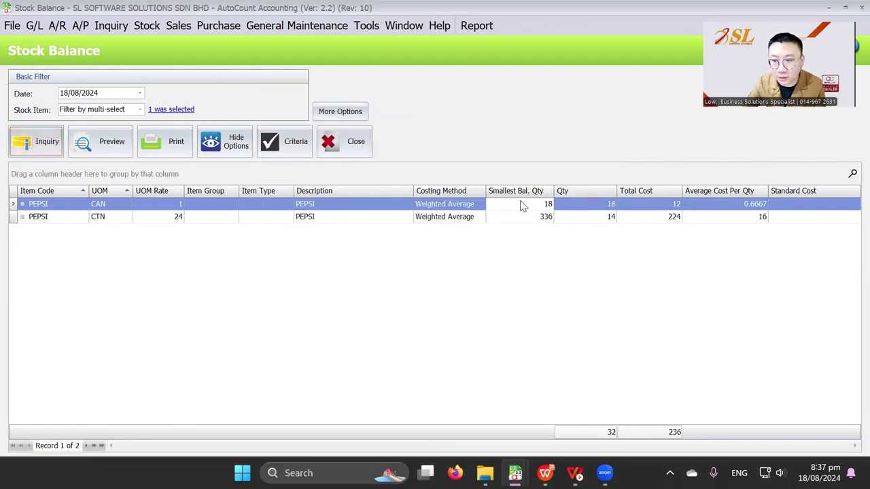
Move the Qty column directly after the UOM column and check the PEPSI quantities in CAN and CTN.
{"action": "left_click", "coordinate": [582, 206]}
{"action": "left_click", "coordinate": [584, 219]}
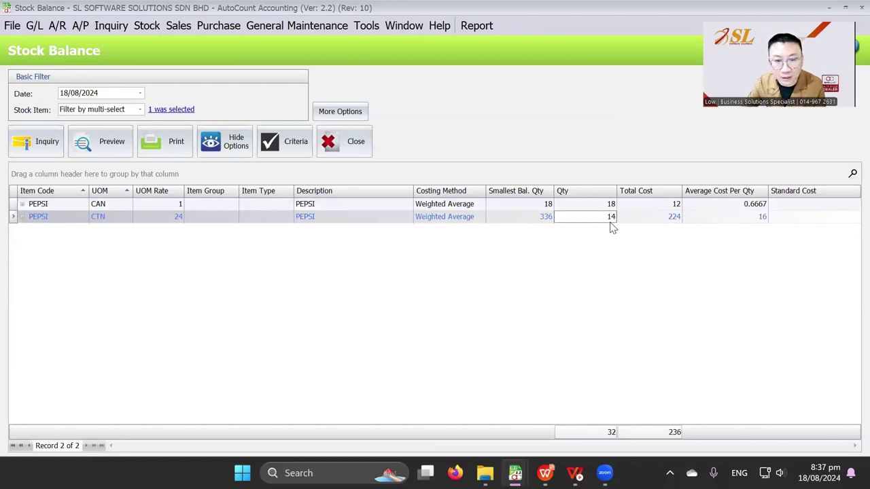
{"action": "left_click_drag", "start_coordinate": [604, 191], "coordinate": [137, 195]}
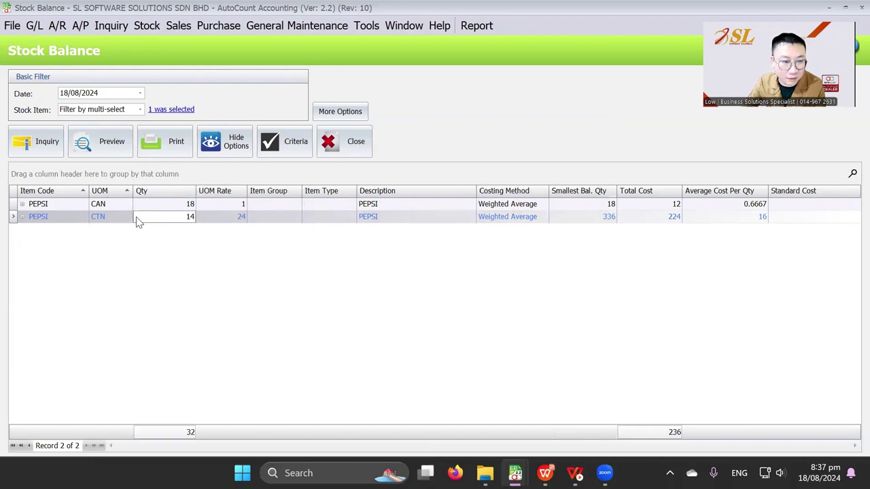
{"action": "left_click", "coordinate": [175, 205]}
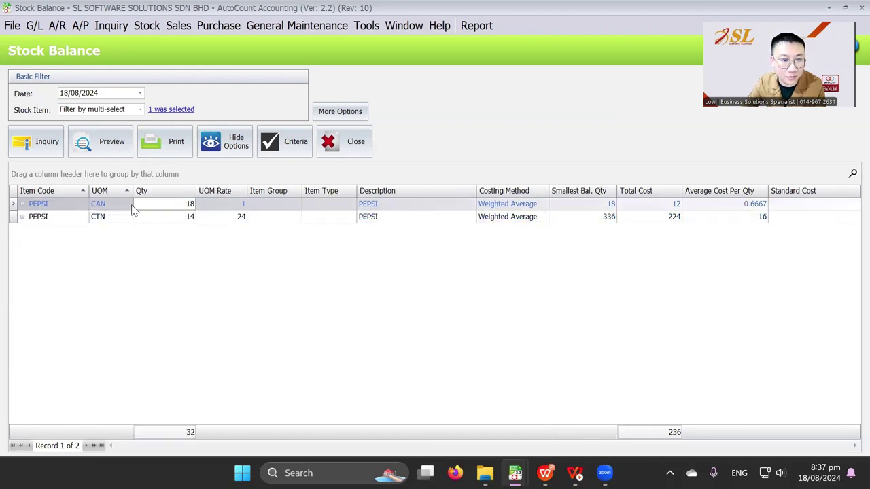
{"action": "left_click", "coordinate": [114, 206]}
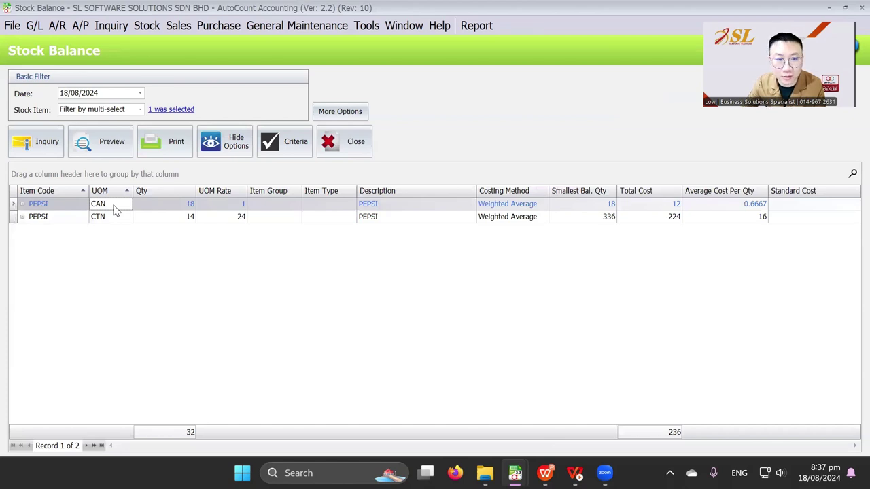
Open the Inventory Physical Worksheet and run the inquiry to check the PEPSI balance by unit of measure.
{"action": "left_click", "coordinate": [149, 27]}
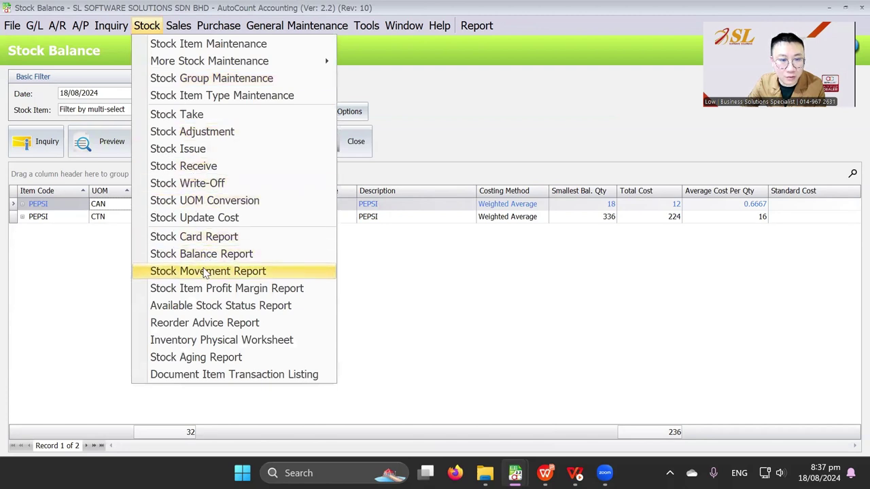
{"action": "left_click", "coordinate": [230, 339]}
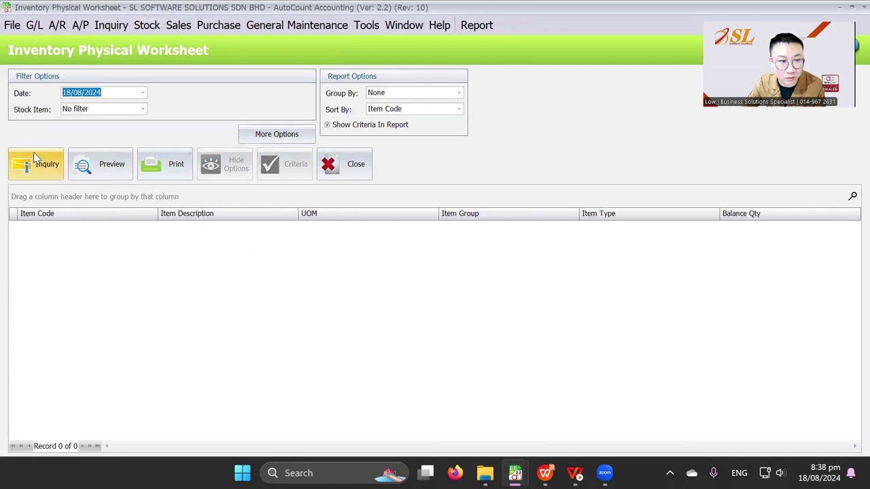
{"action": "left_click", "coordinate": [35, 163]}
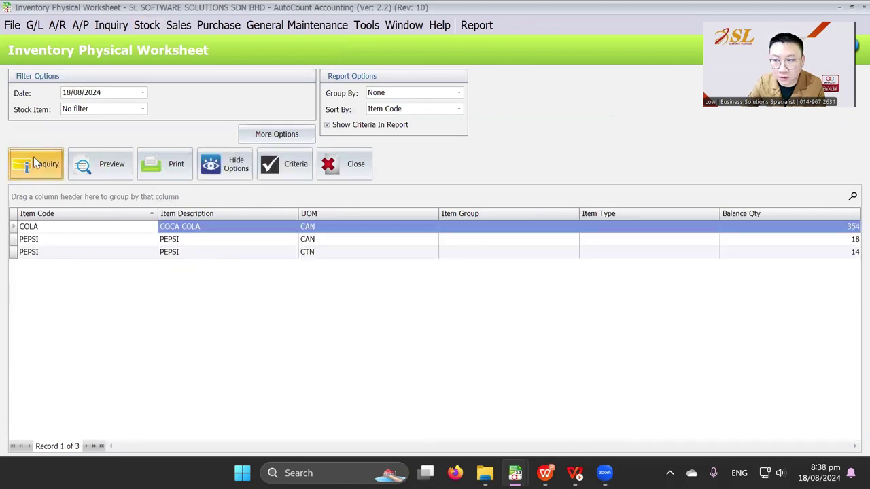
{"action": "left_click", "coordinate": [420, 243]}
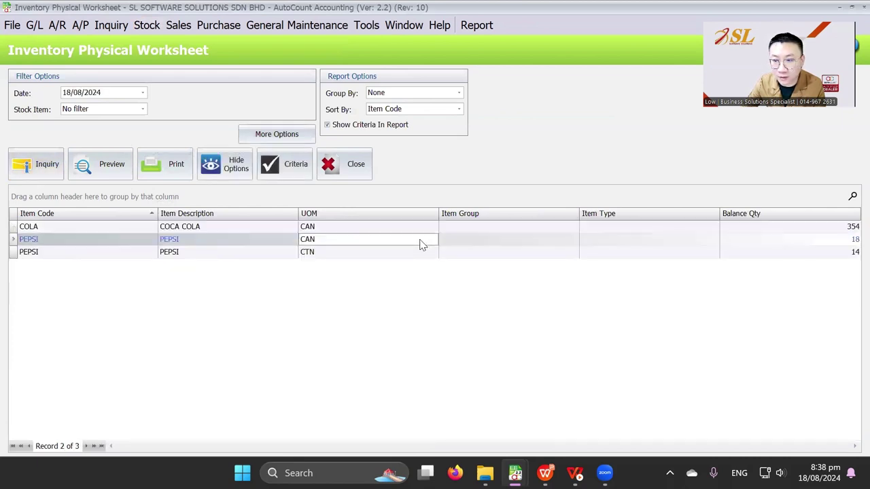
Check the worksheet's PEPSI balances in CAN and CTN, and switch to the presentation to advance to the Other Feature slide.
{"action": "left_click", "coordinate": [822, 243]}
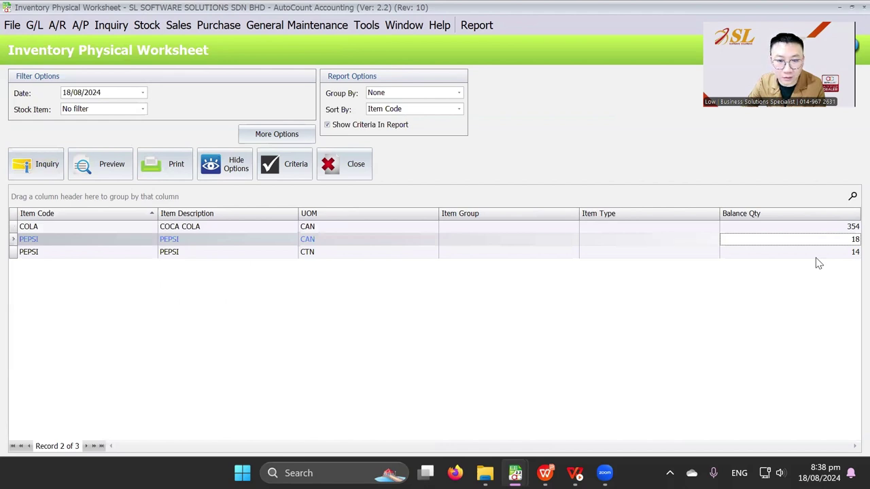
{"action": "left_click", "coordinate": [816, 257]}
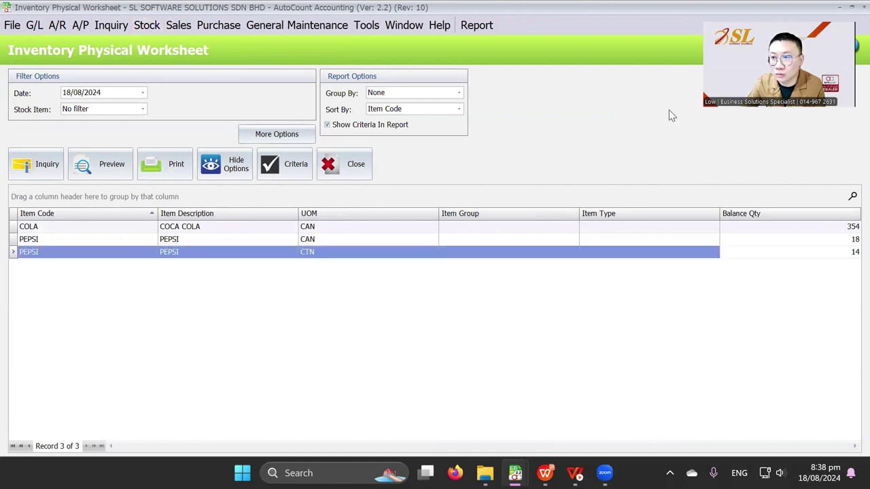
{"action": "key", "text": "alt+Tab"}
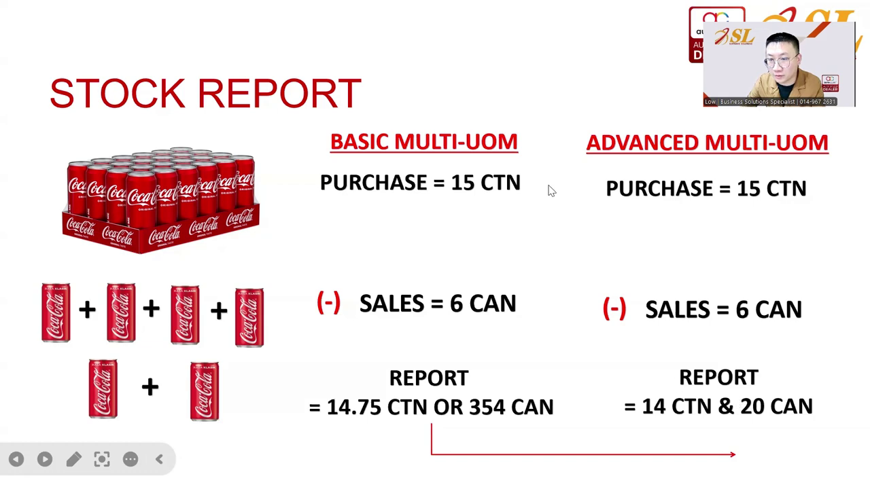
{"action": "left_click", "coordinate": [536, 141]}
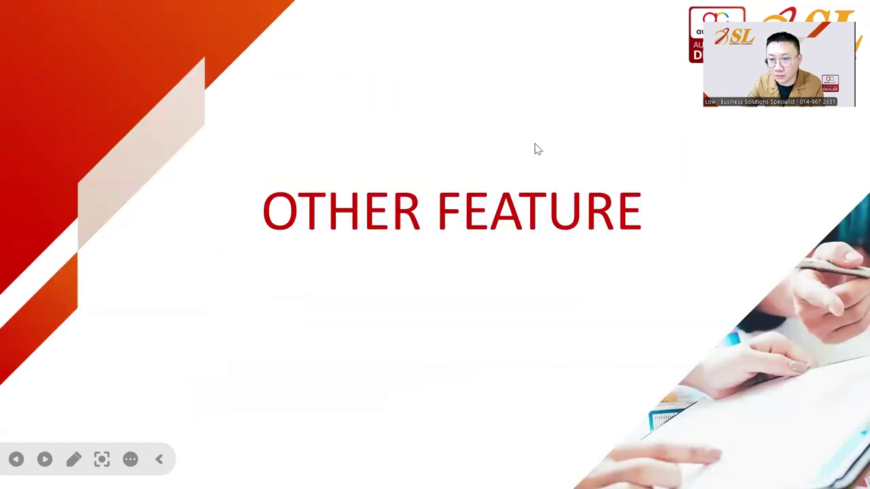
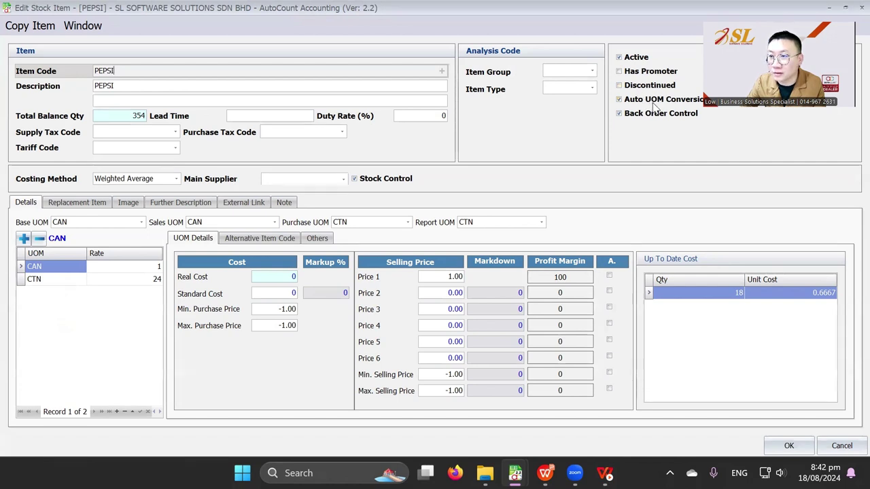
Keep Auto UOM Conversion enabled on the PEPSI stock item and save the item.
{"action": "left_click", "coordinate": [650, 102]}
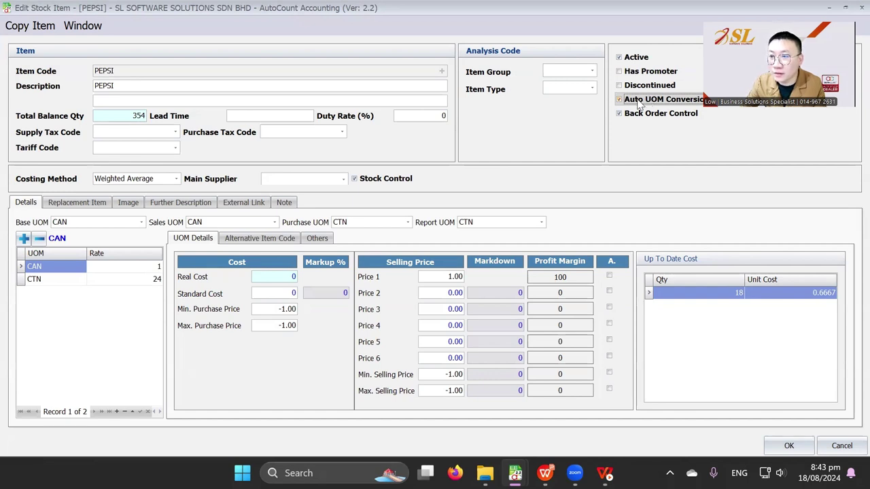
{"action": "left_click", "coordinate": [787, 448]}
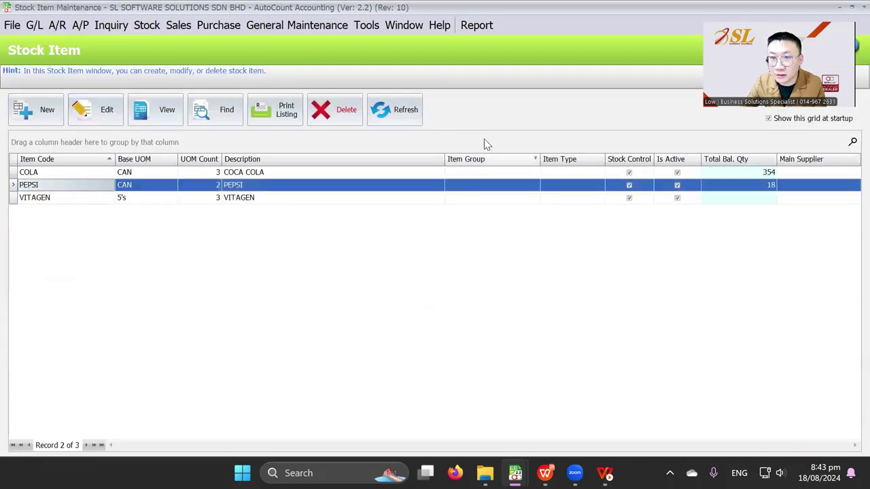
Leave Automatic UOM Conversion disabled in the program's Invoicing Document Control options and confirm the options.
{"action": "left_click", "coordinate": [371, 28]}
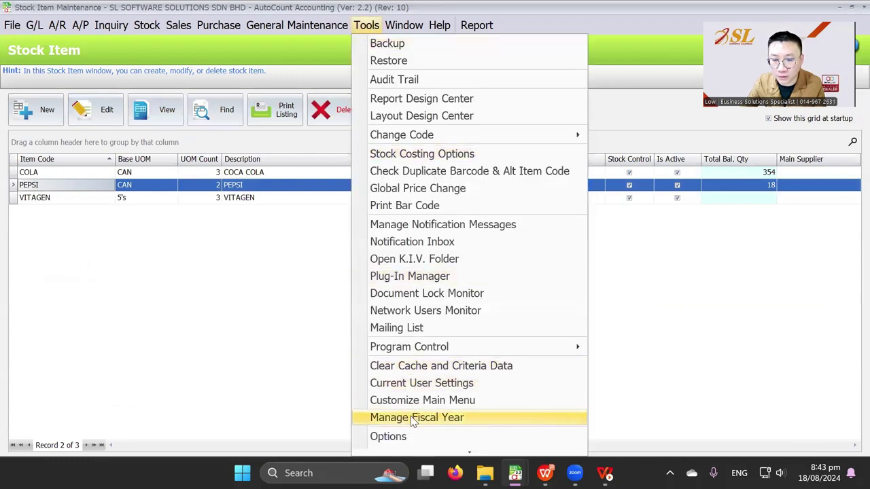
{"action": "left_click", "coordinate": [406, 438]}
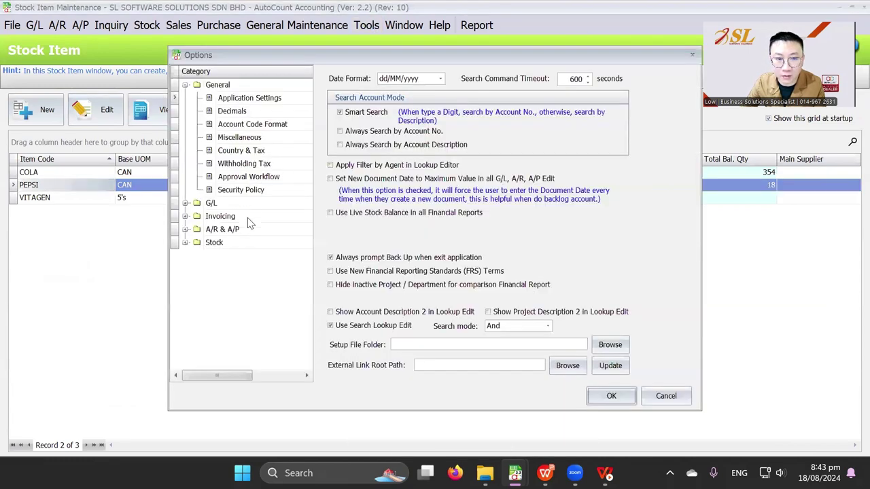
{"action": "left_click", "coordinate": [249, 216]}
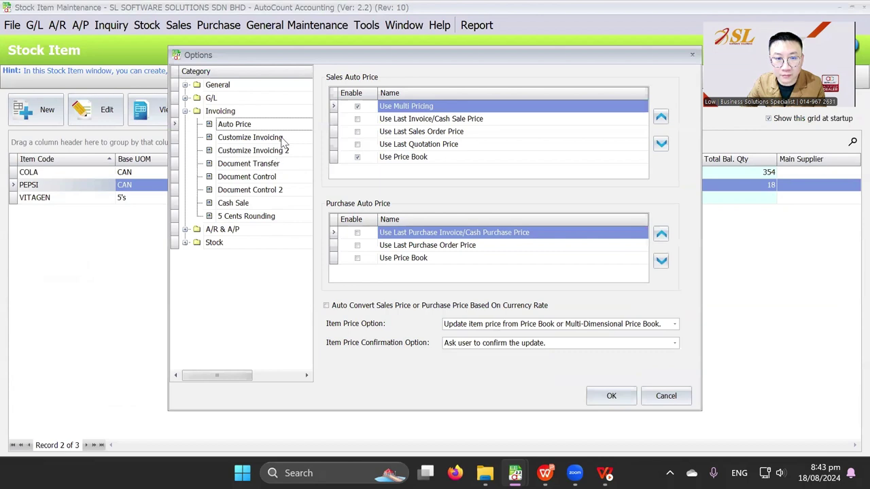
{"action": "left_click", "coordinate": [277, 179]}
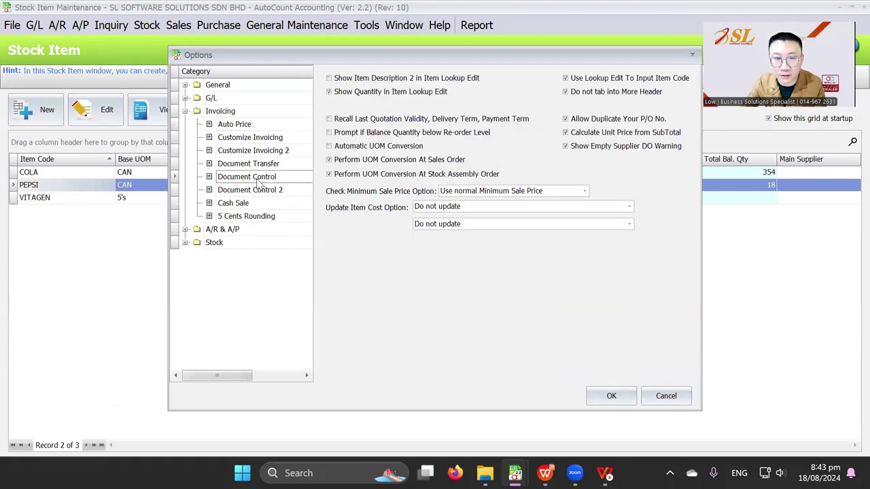
{"action": "left_click", "coordinate": [343, 148]}
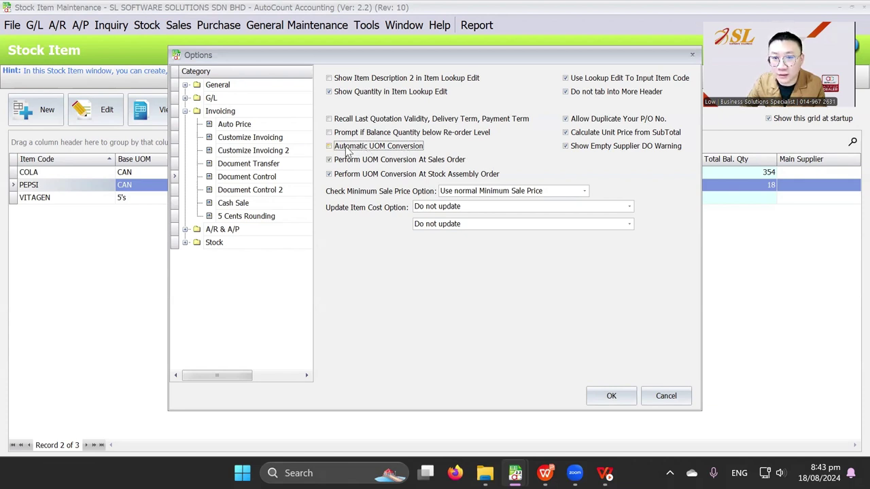
{"action": "left_click", "coordinate": [582, 390]}
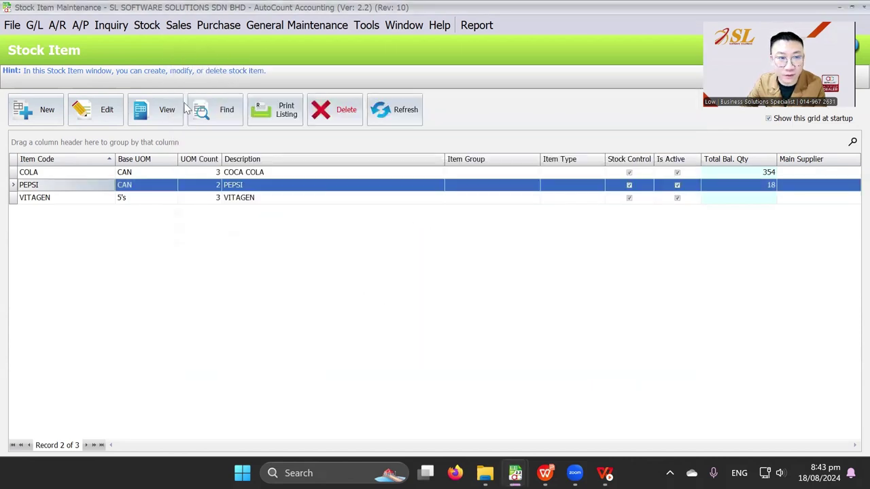
Create a new sales invoice and select the existing customer as its debtor.
{"action": "left_click", "coordinate": [178, 25]}
{"action": "left_click", "coordinate": [204, 96]}
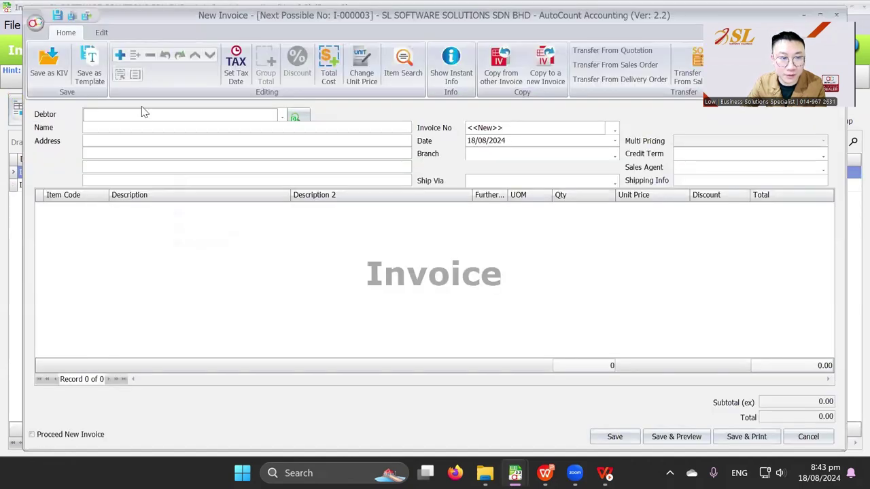
{"action": "left_click", "coordinate": [142, 113]}
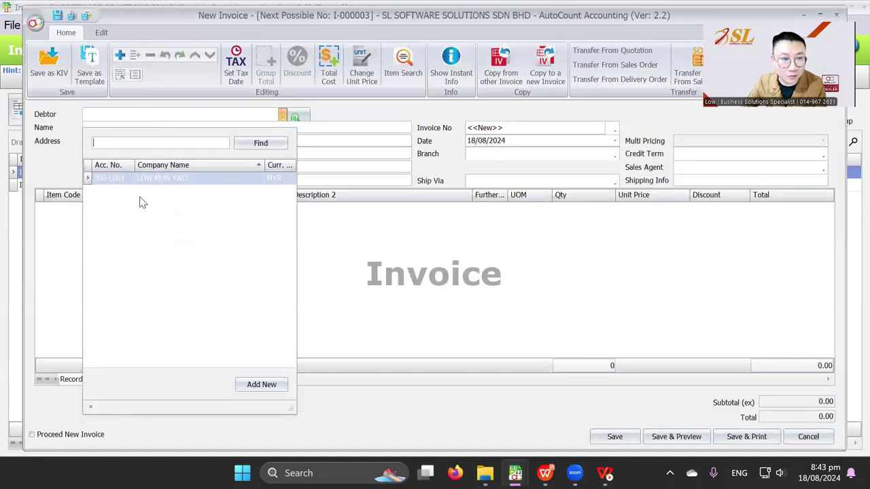
{"action": "left_click", "coordinate": [148, 179]}
Add a detail line to the invoice and look up the PEPSI item for it.
{"action": "right_click", "coordinate": [159, 205]}
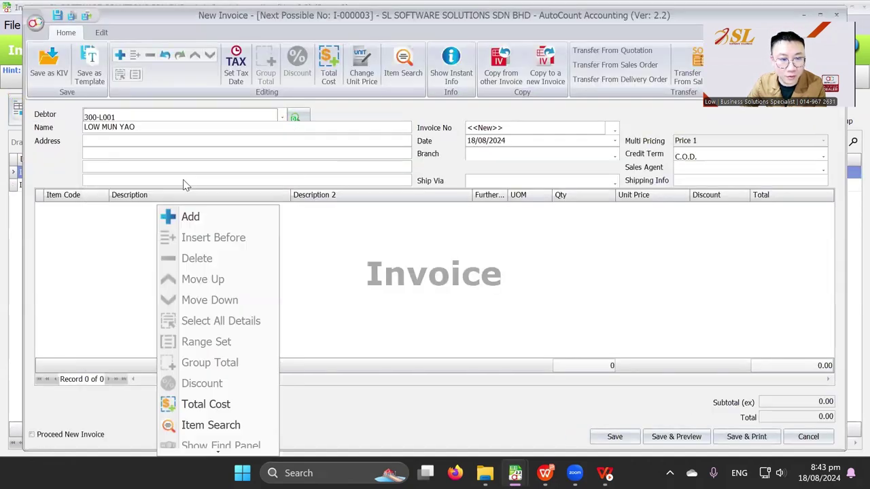
{"action": "left_click", "coordinate": [169, 213]}
{"action": "type", "text": "PEPS"}
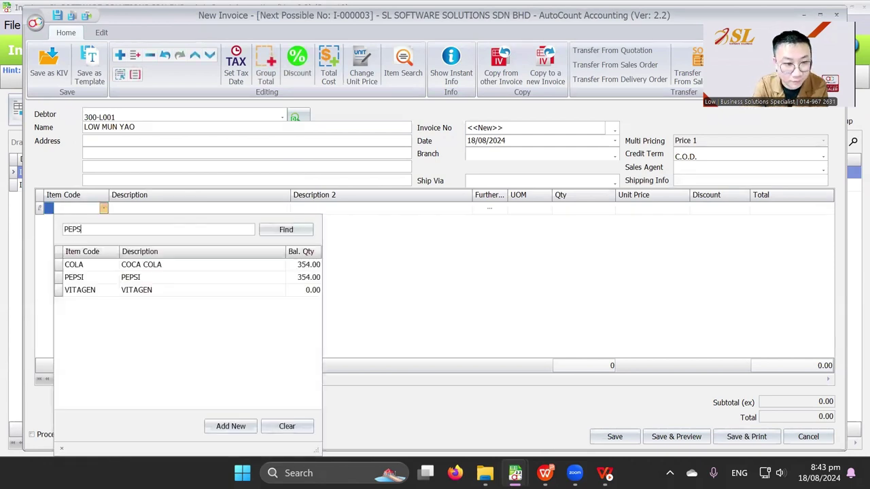
{"action": "type", "text": "O"}
{"action": "key", "text": "BackSpace"}
{"action": "type", "text": "I"}
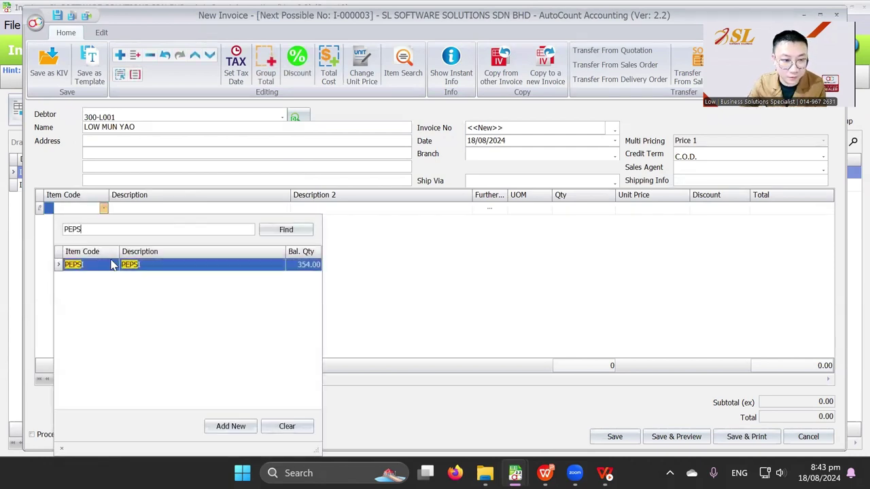
{"action": "double_click", "coordinate": [82, 266]}
Set the PEPSI line to 20 CAN and save the invoice, accepting the UOM conversion for the back-ordered item.
{"action": "left_click", "coordinate": [527, 208]}
{"action": "left_click", "coordinate": [547, 208]}
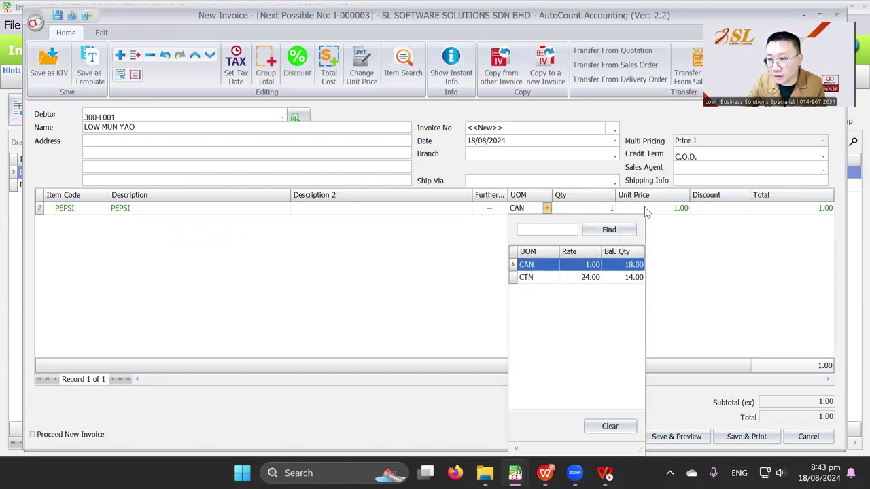
{"action": "left_click", "coordinate": [611, 209]}
{"action": "key", "text": "Return"}
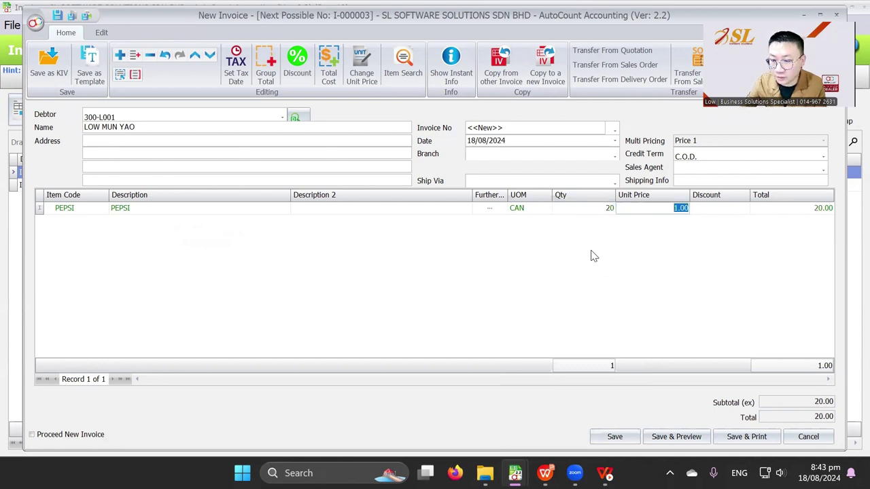
{"action": "left_click", "coordinate": [615, 436]}
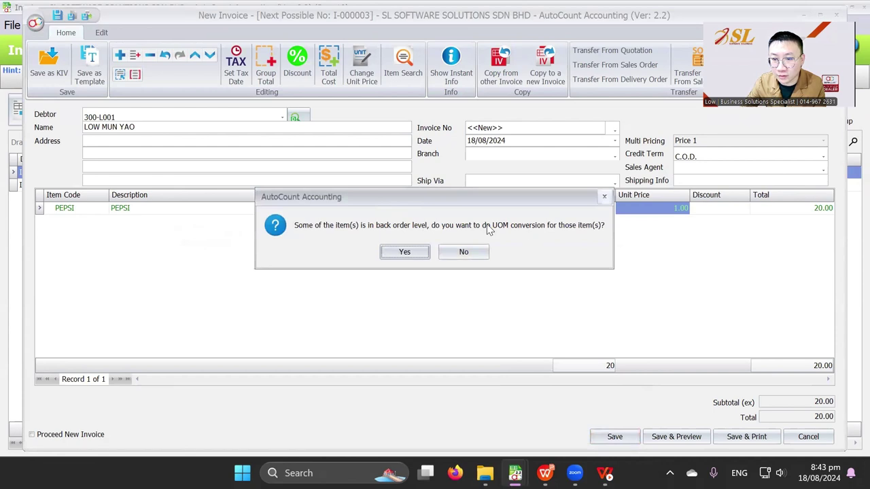
{"action": "left_click", "coordinate": [406, 252]}
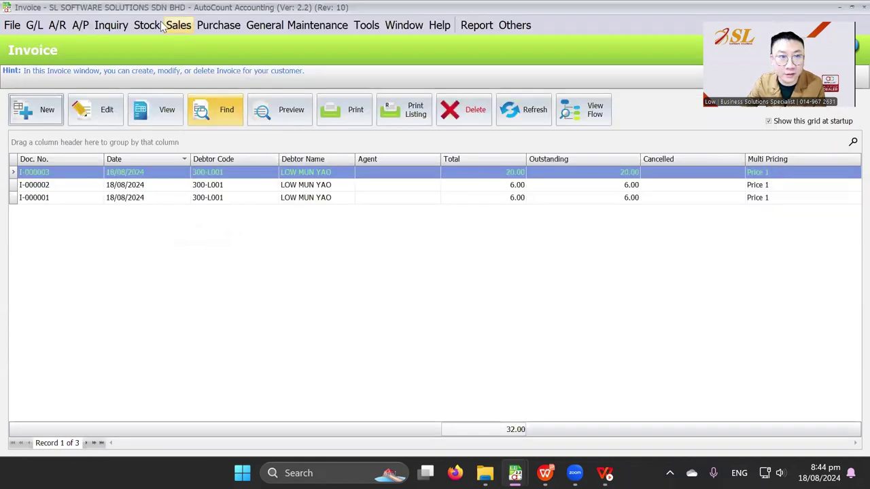
Open the Stock UOM Conversion list and compare the conversion entries generated from invoices I-000002 and I-000003.
{"action": "left_click", "coordinate": [156, 25]}
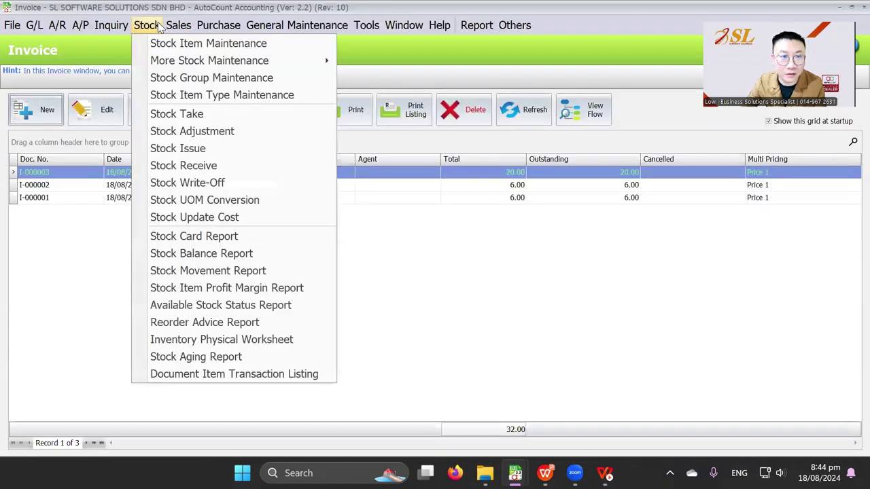
{"action": "left_click", "coordinate": [183, 210]}
{"action": "left_click", "coordinate": [211, 187]}
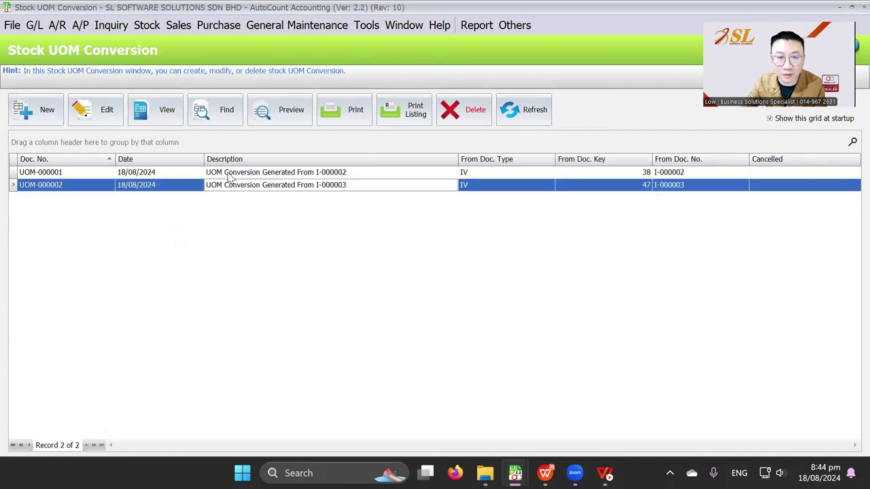
{"action": "left_click", "coordinate": [231, 173]}
{"action": "left_click", "coordinate": [236, 186]}
{"action": "left_click", "coordinate": [240, 173]}
{"action": "left_click", "coordinate": [244, 186]}
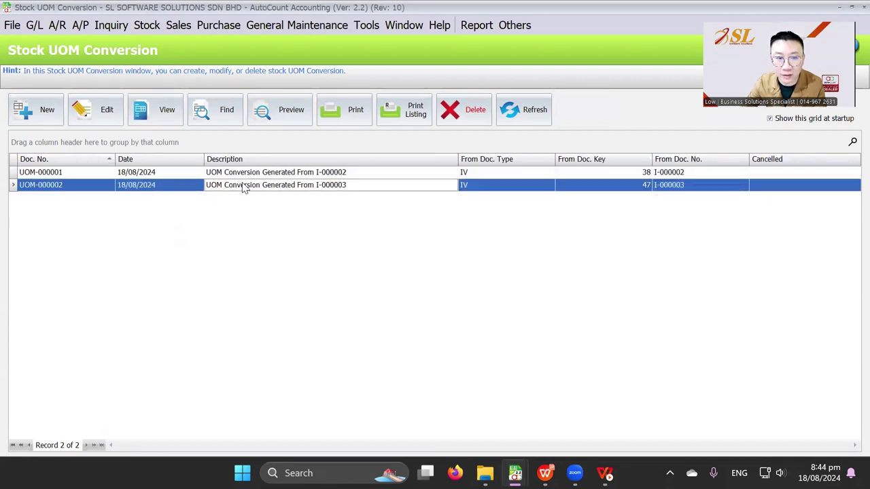
View the UOM conversion document generated from invoice I-000003, check its CTN to CAN conversion line, and close it.
{"action": "left_click", "coordinate": [639, 188]}
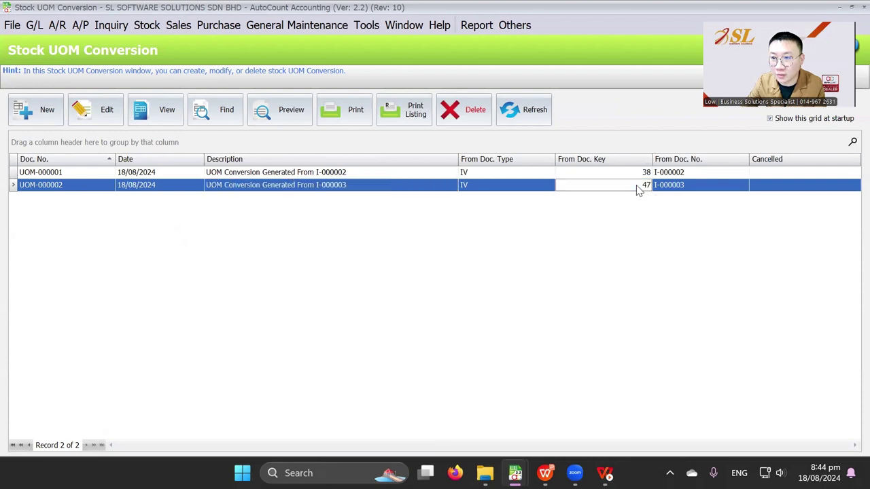
{"action": "double_click", "coordinate": [638, 188]}
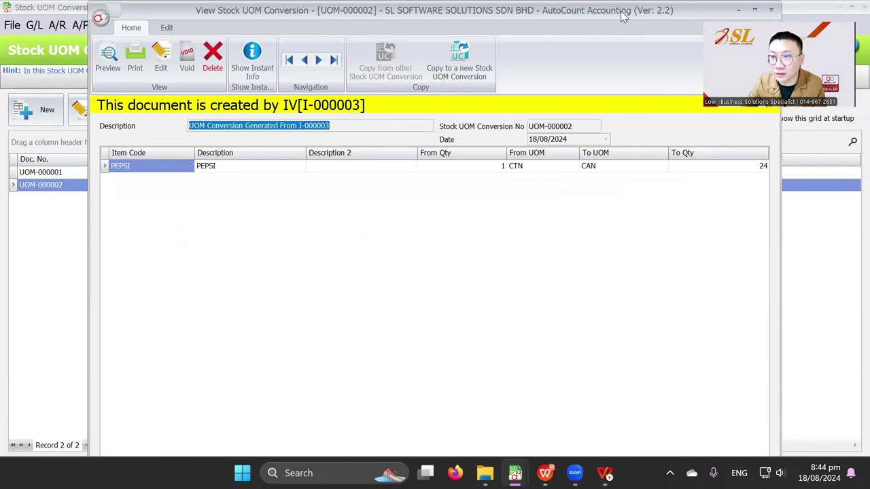
{"action": "left_click_drag", "start_coordinate": [621, 15], "coordinate": [561, 27]}
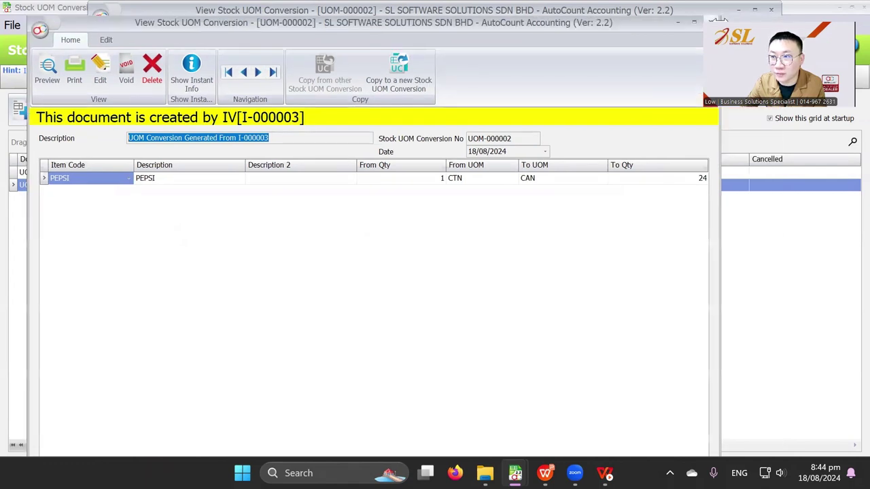
{"action": "left_click", "coordinate": [709, 20]}
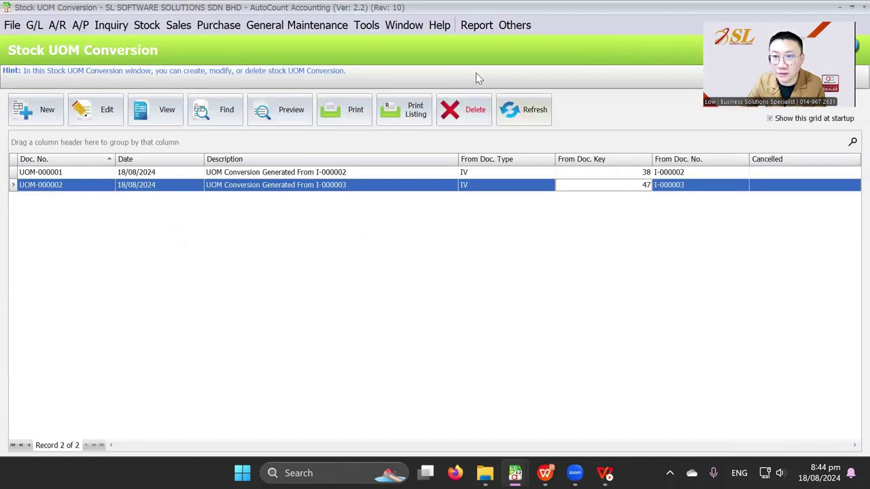
Enable Automatic UOM Conversion in the program's Invoicing Document Control options and save the options.
{"action": "left_click", "coordinate": [364, 27]}
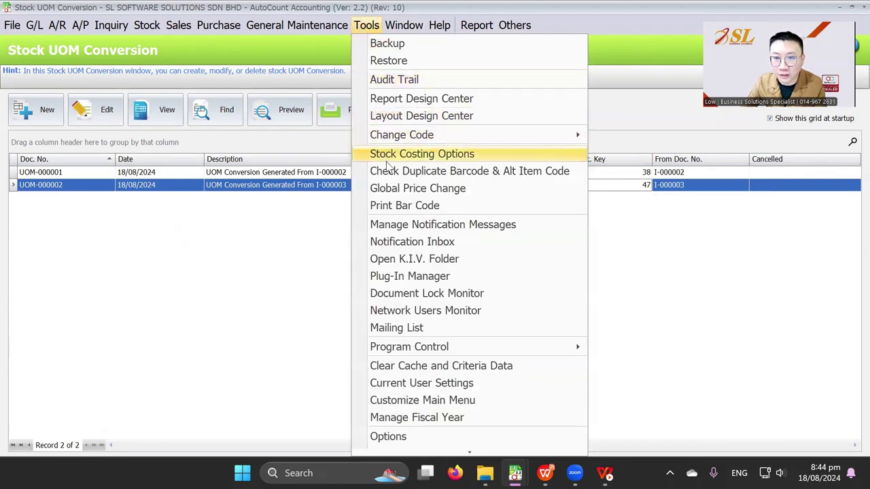
{"action": "left_click", "coordinate": [401, 442]}
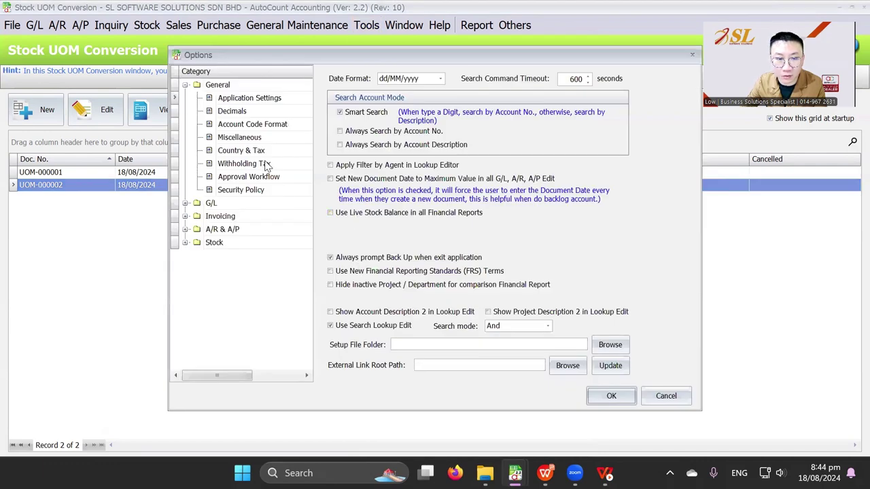
{"action": "left_click", "coordinate": [229, 217]}
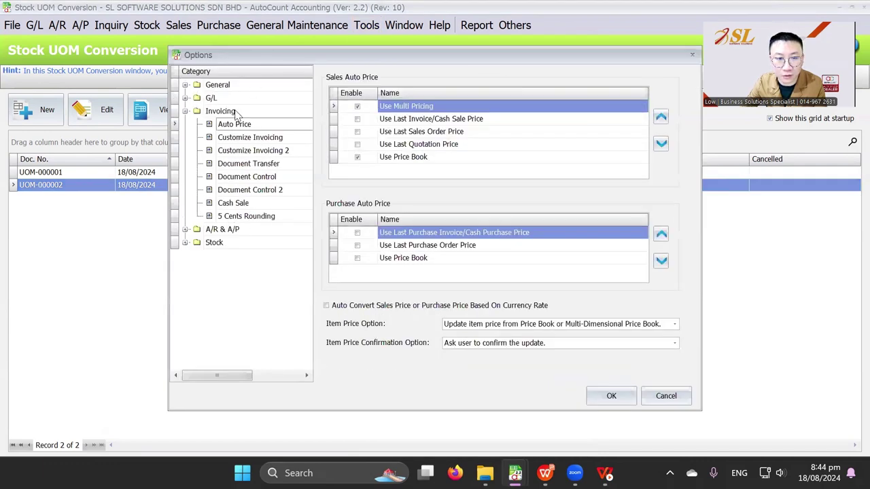
{"action": "left_click", "coordinate": [248, 178]}
{"action": "left_click", "coordinate": [330, 145]}
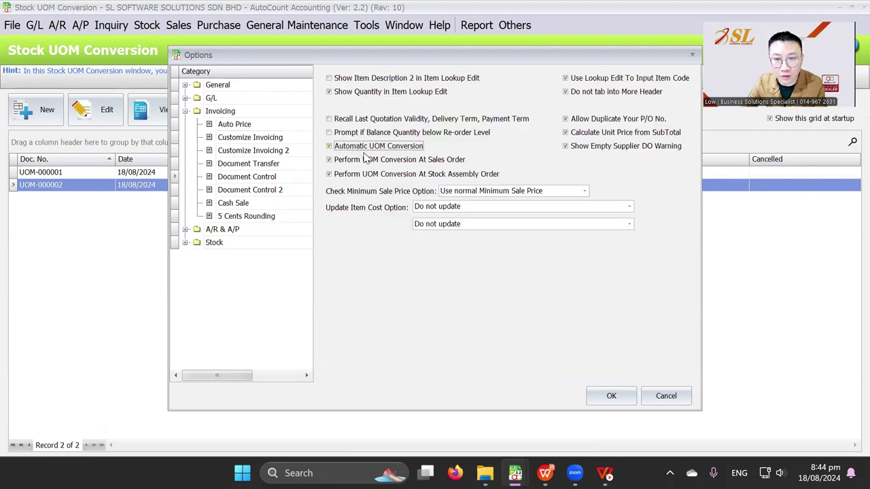
{"action": "left_click", "coordinate": [610, 395]}
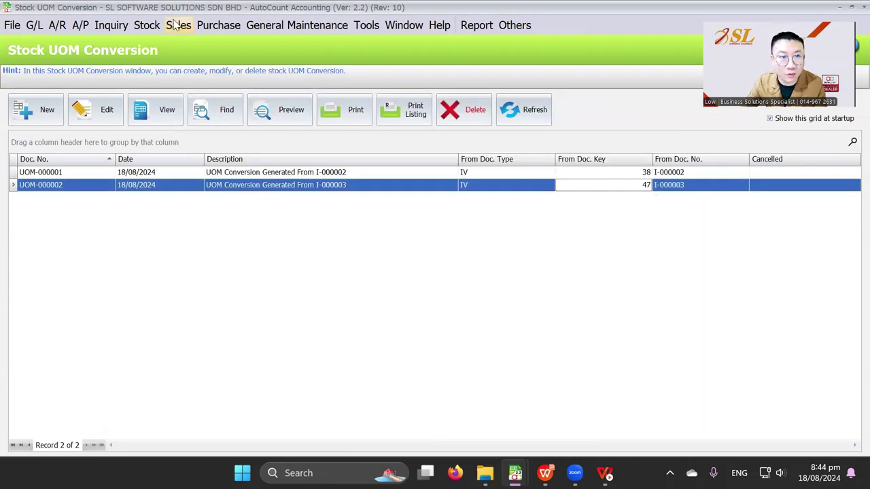
Create a new sales invoice for the existing customer and add a PEPSI item line.
{"action": "left_click", "coordinate": [178, 26]}
{"action": "left_click", "coordinate": [193, 98]}
{"action": "left_click", "coordinate": [45, 111]}
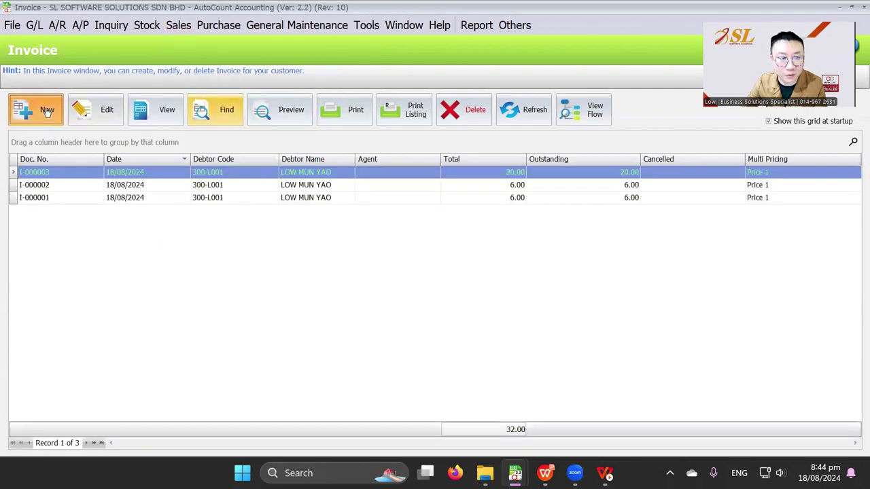
{"action": "left_click", "coordinate": [124, 178]}
{"action": "right_click", "coordinate": [129, 201]}
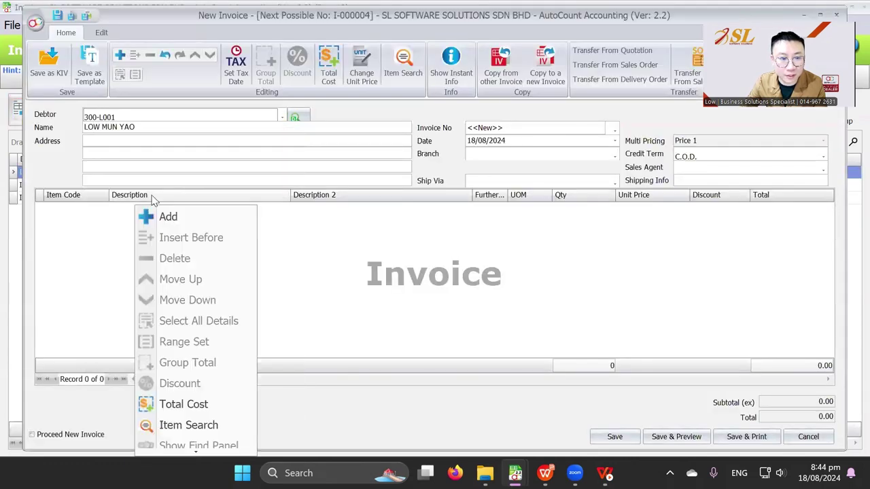
{"action": "left_click", "coordinate": [165, 216]}
{"action": "left_click", "coordinate": [77, 214]}
{"action": "left_click", "coordinate": [120, 281]}
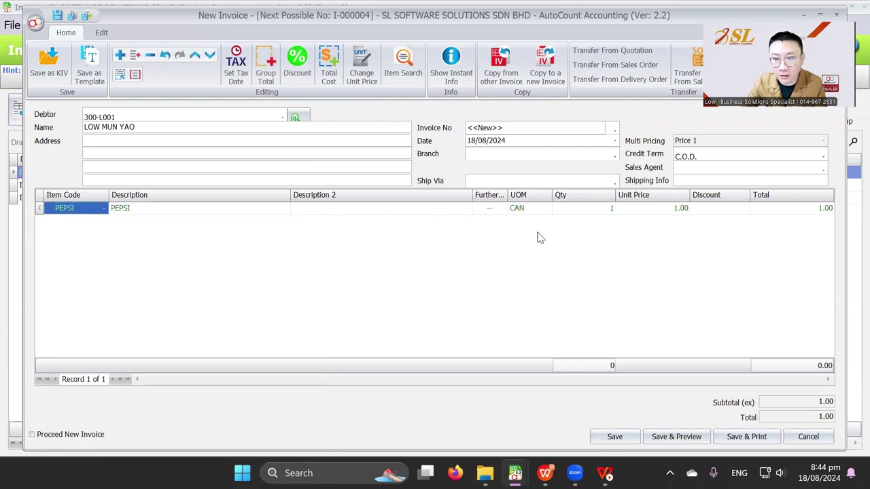
Check the PEPSI balance per UOM, set the line to 25 CAN, and save the invoice.
{"action": "left_click", "coordinate": [534, 209]}
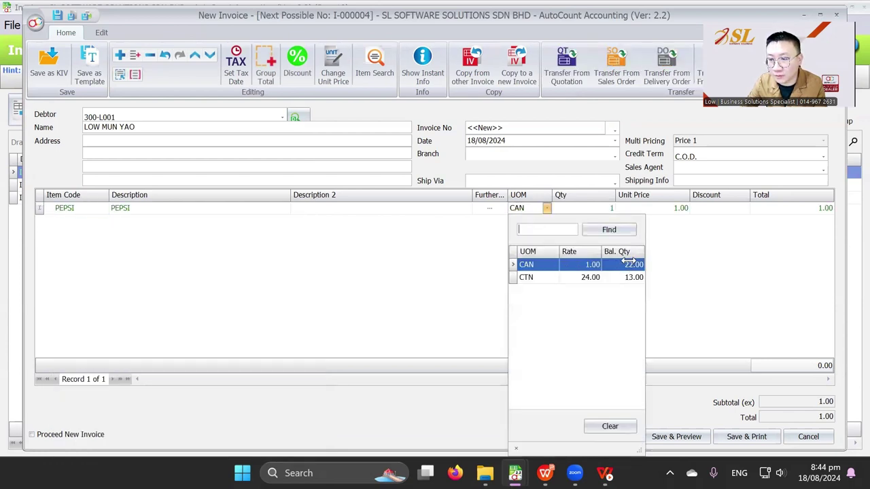
{"action": "left_click", "coordinate": [587, 207]}
{"action": "type", "text": "2"}
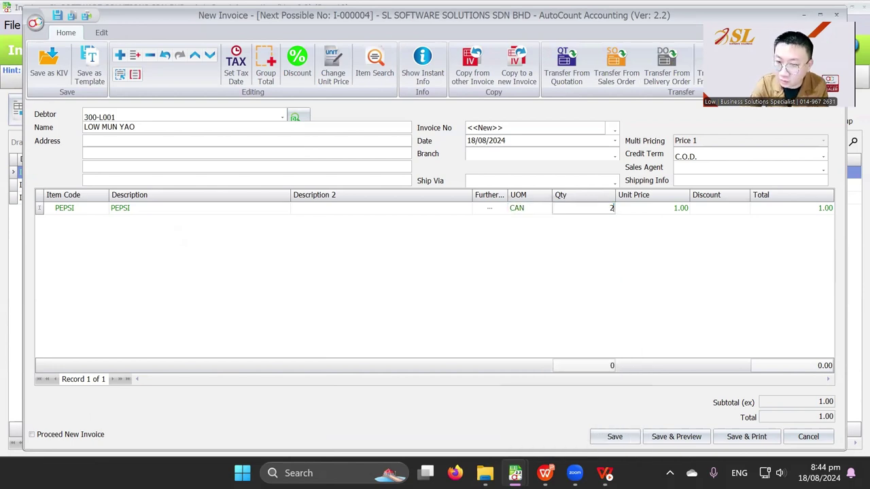
{"action": "type", "text": "5"}
{"action": "key", "text": "Tab"}
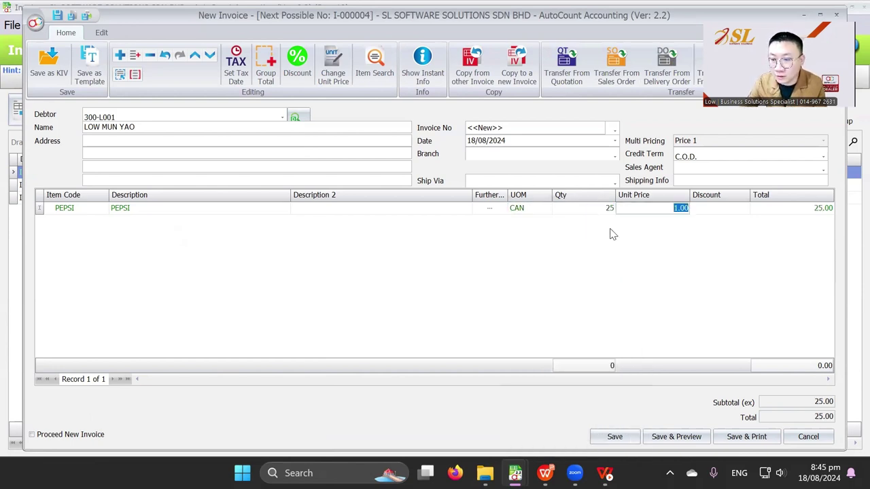
{"action": "left_click", "coordinate": [751, 349]}
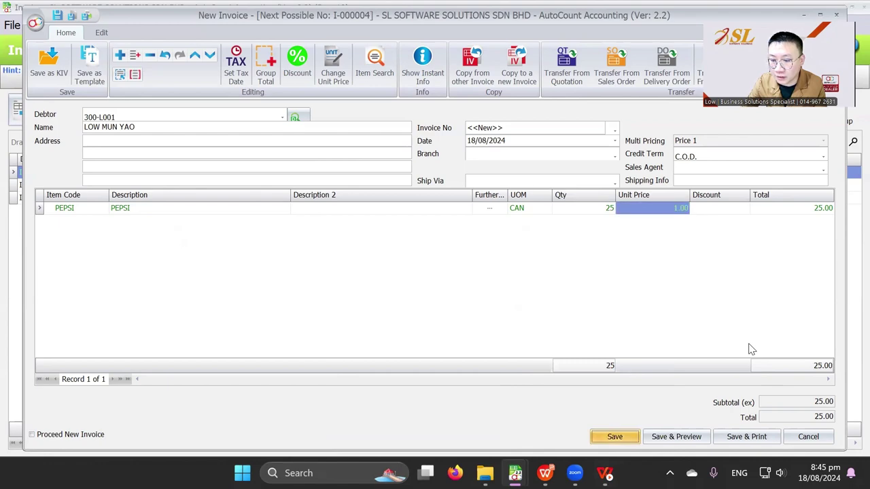
{"action": "key", "text": "ctrl+s"}
Open the Stock UOM Conversion list and check the conversion entry generated from invoice I-000004.
{"action": "left_click", "coordinate": [147, 26]}
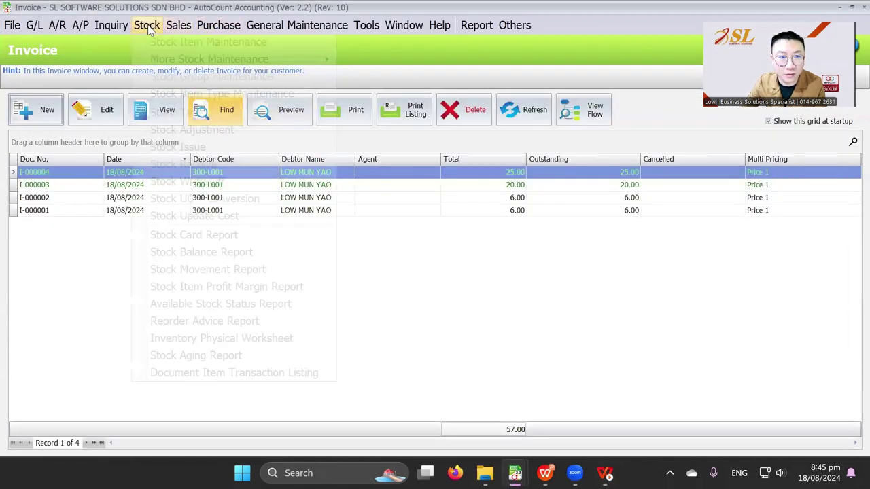
{"action": "left_click", "coordinate": [197, 206]}
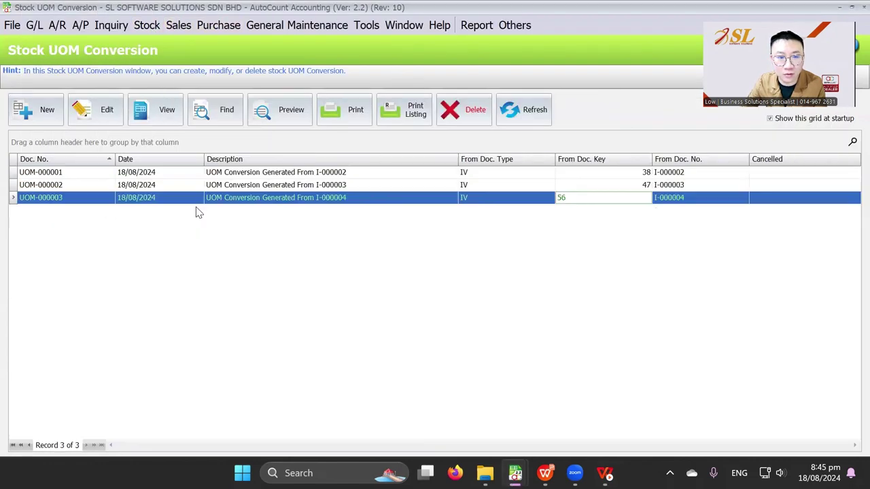
{"action": "left_click", "coordinate": [259, 201]}
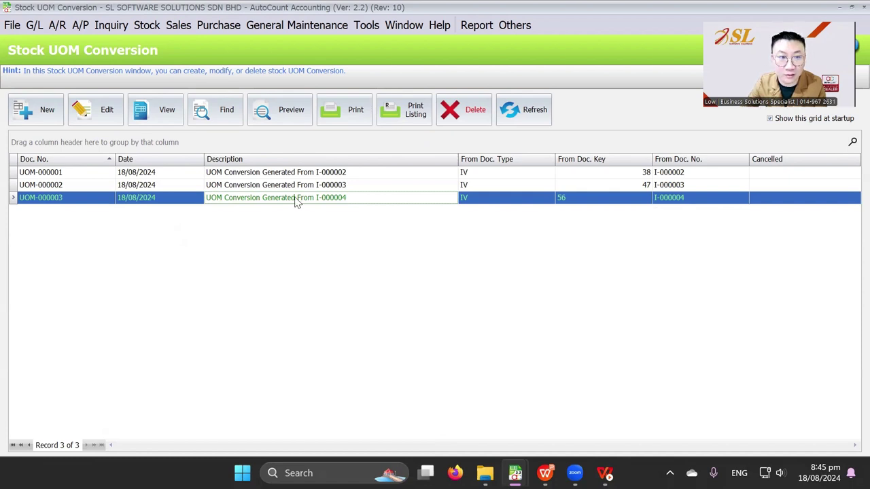
Disable Auto UOM Conversion for the PEPSI stock item and save the item.
{"action": "left_click", "coordinate": [148, 26]}
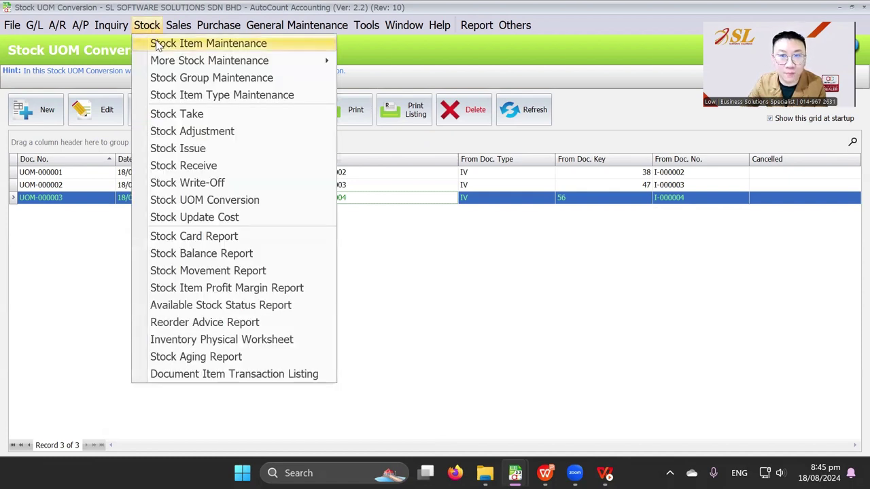
{"action": "left_click", "coordinate": [155, 44]}
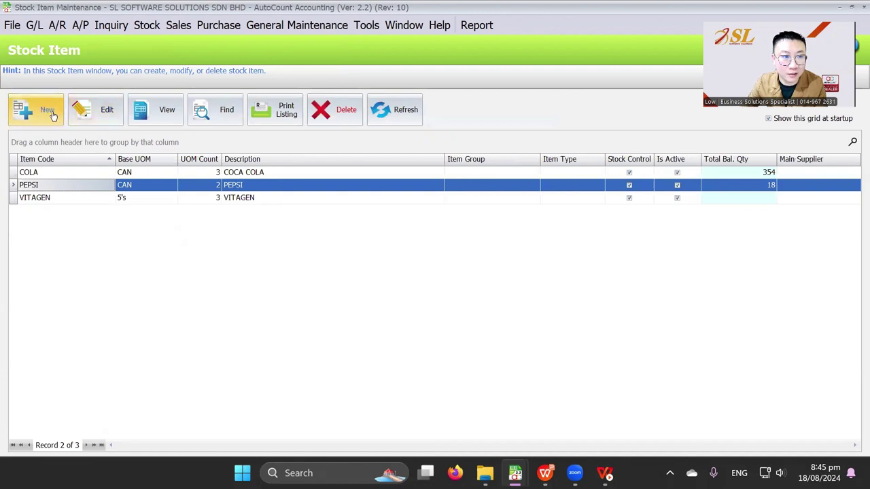
{"action": "left_click", "coordinate": [94, 116]}
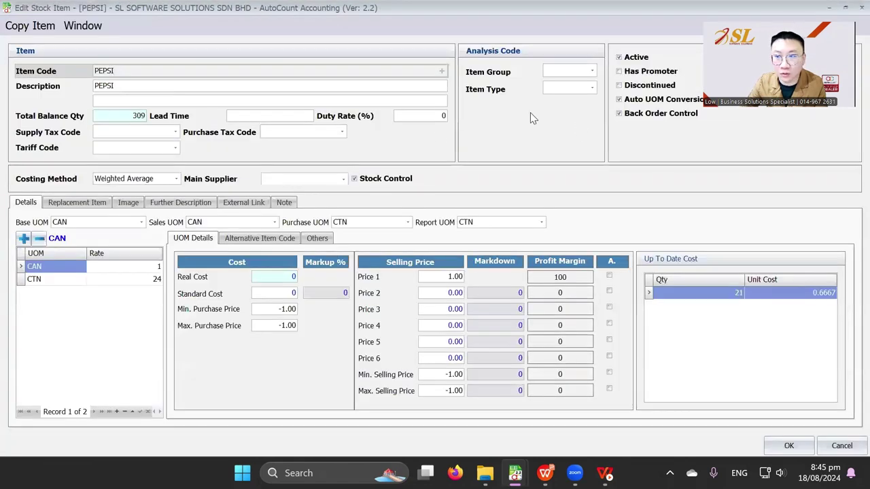
{"action": "left_click", "coordinate": [624, 100]}
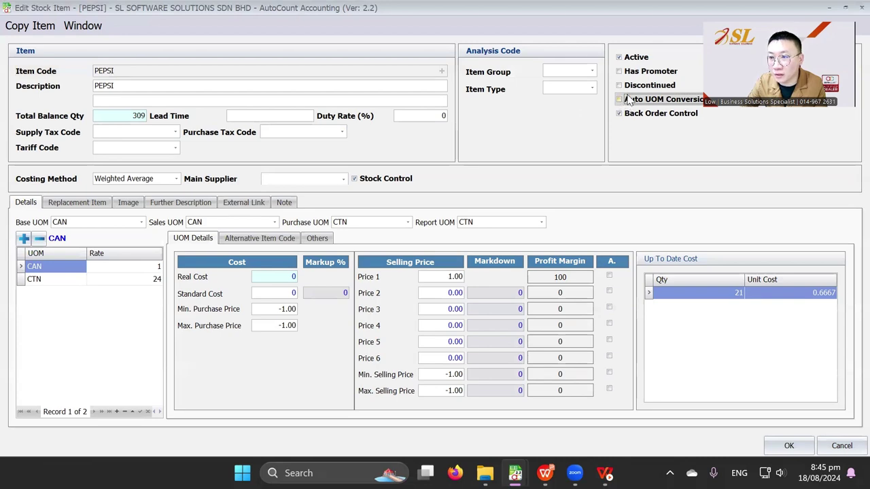
{"action": "left_click", "coordinate": [785, 445]}
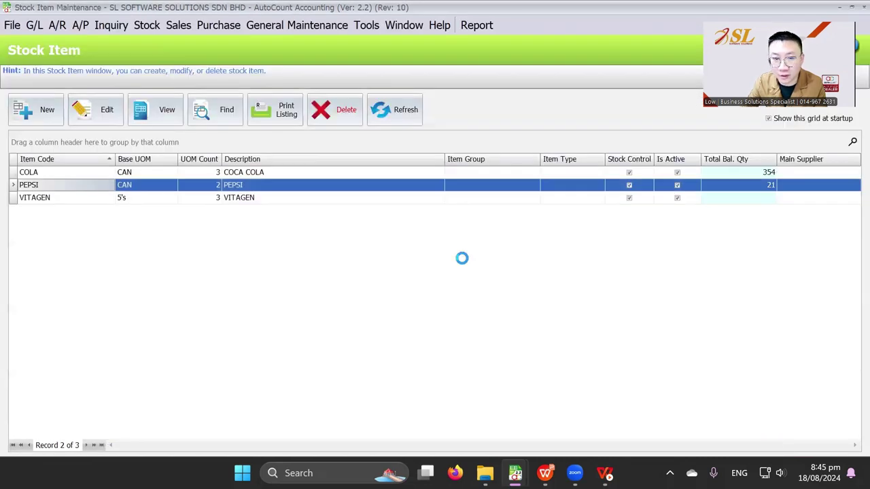
Create another sales invoice for the same customer and add a PEPSI item line.
{"action": "left_click", "coordinate": [147, 25]}
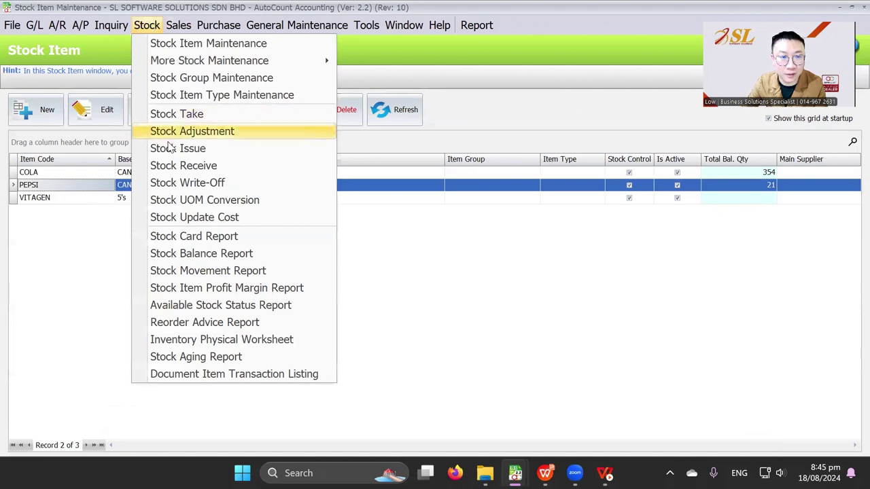
{"action": "mouse_move", "coordinate": [178, 25]}
{"action": "left_click", "coordinate": [204, 93]}
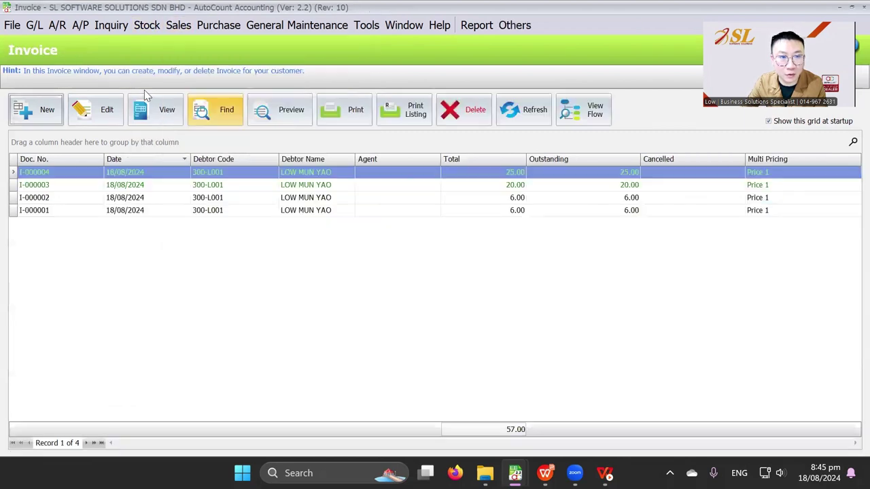
{"action": "left_click", "coordinate": [35, 108]}
{"action": "left_click", "coordinate": [124, 118]}
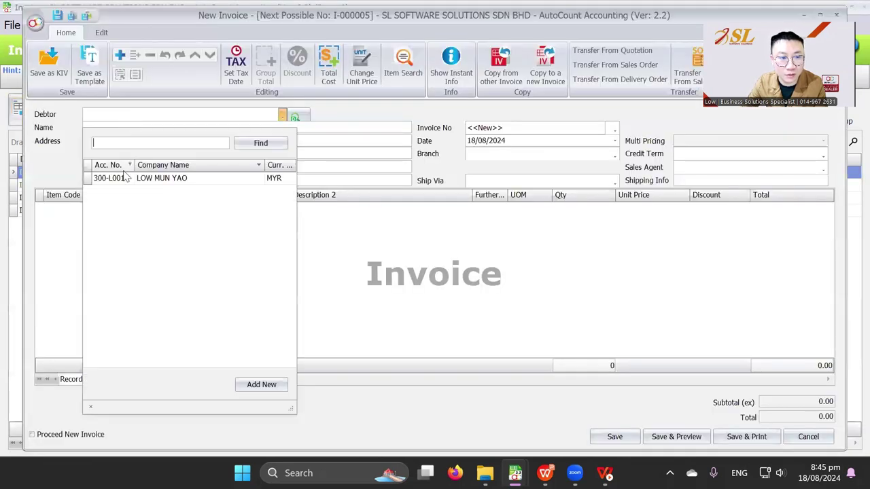
{"action": "left_click", "coordinate": [125, 180]}
{"action": "right_click", "coordinate": [117, 208]}
{"action": "left_click", "coordinate": [142, 219]}
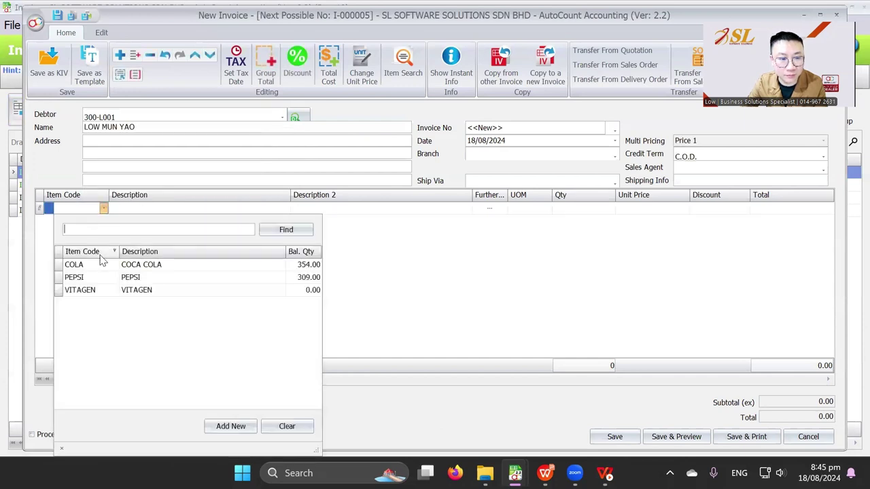
Set the PEPSI line to 30 CAN and save the invoice, accepting the negative stock quantity.
{"action": "left_click", "coordinate": [537, 208]}
{"action": "left_click", "coordinate": [546, 209]}
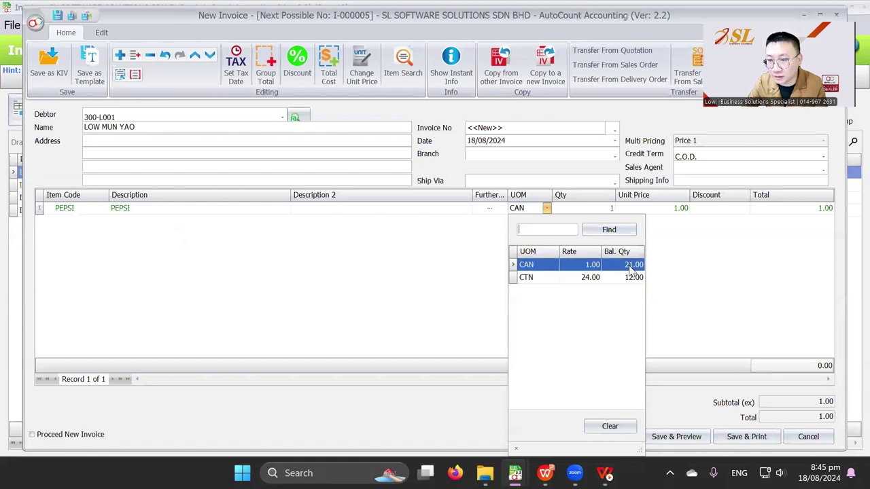
{"action": "left_click", "coordinate": [632, 266]}
{"action": "left_click", "coordinate": [602, 208]}
{"action": "type", "text": "30"}
{"action": "key", "text": "Tab"}
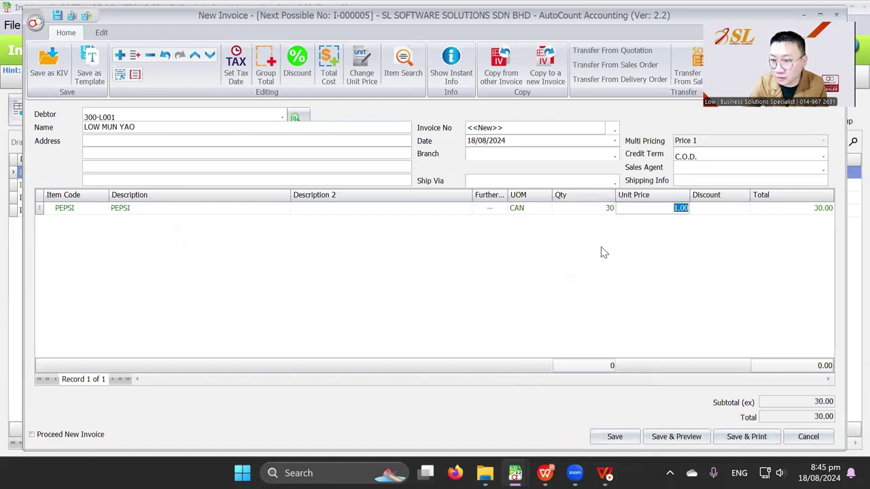
{"action": "left_click", "coordinate": [614, 436]}
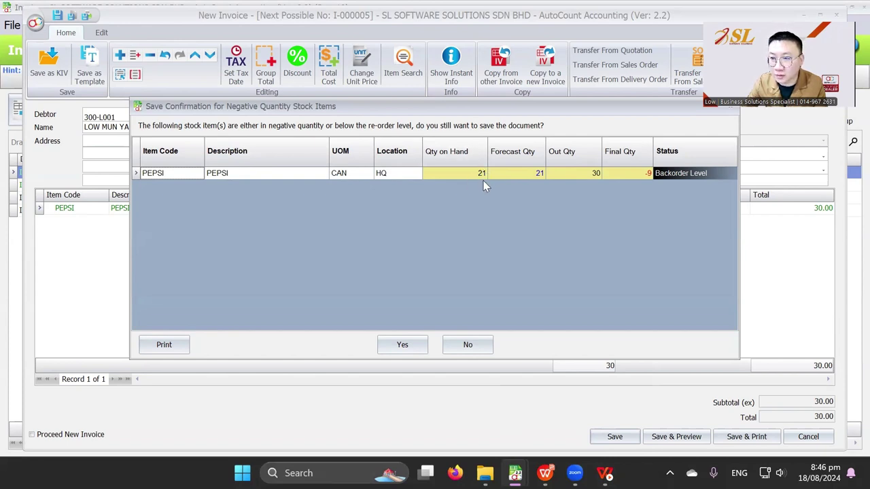
{"action": "left_click", "coordinate": [402, 344]}
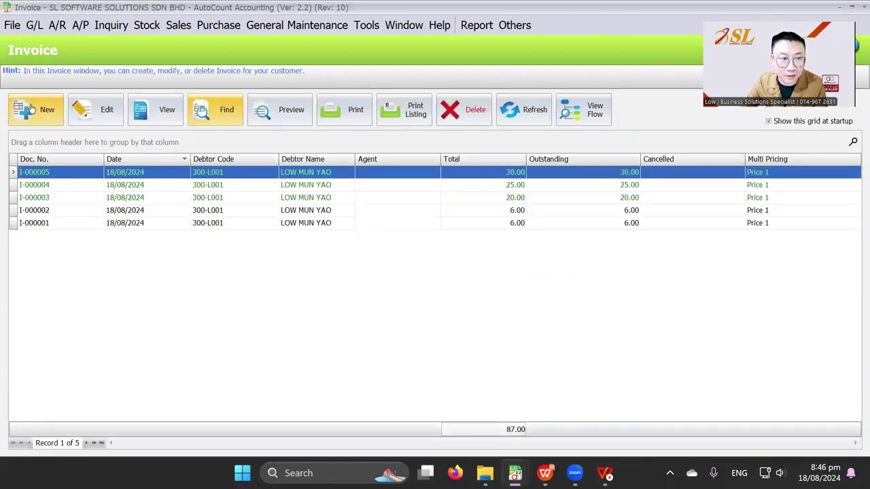
Check the CAN and CTN balances of PEPSI on a new invoice line, and discard that invoice without saving.
{"action": "left_click", "coordinate": [147, 26]}
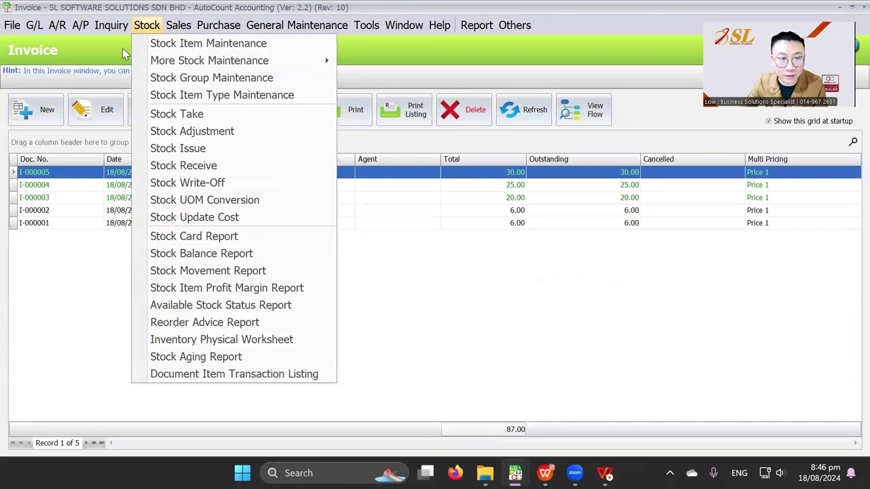
{"action": "left_click", "coordinate": [36, 117]}
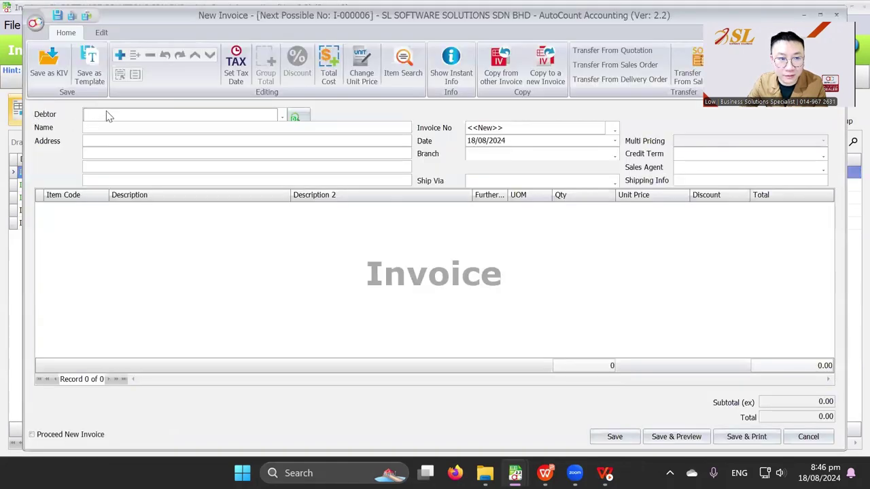
{"action": "left_click", "coordinate": [166, 220]}
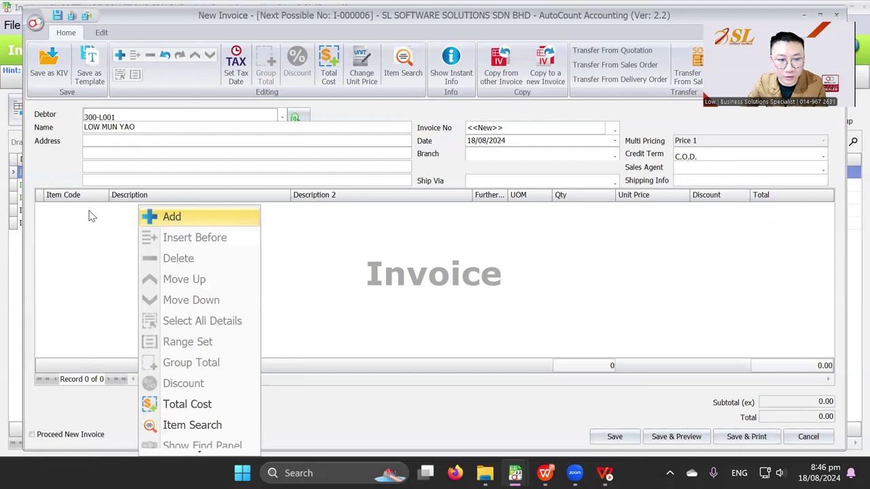
{"action": "left_click", "coordinate": [107, 278]}
{"action": "left_click", "coordinate": [541, 211]}
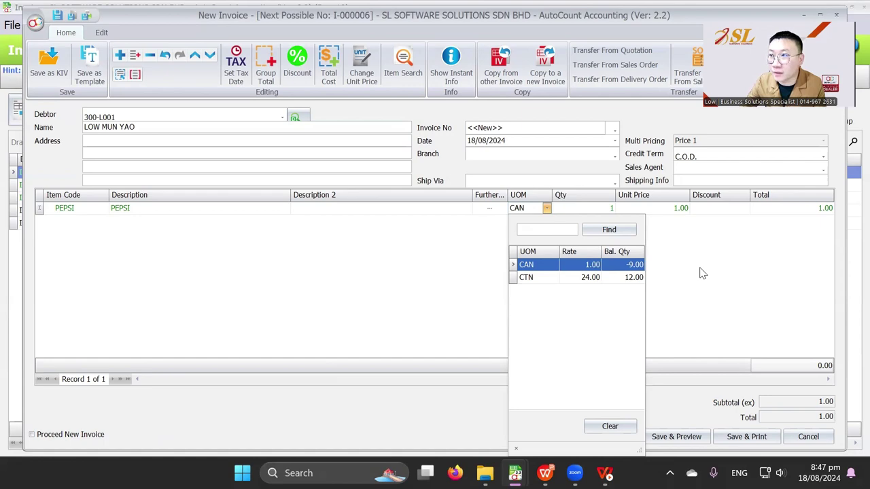
{"action": "left_click", "coordinate": [835, 14]}
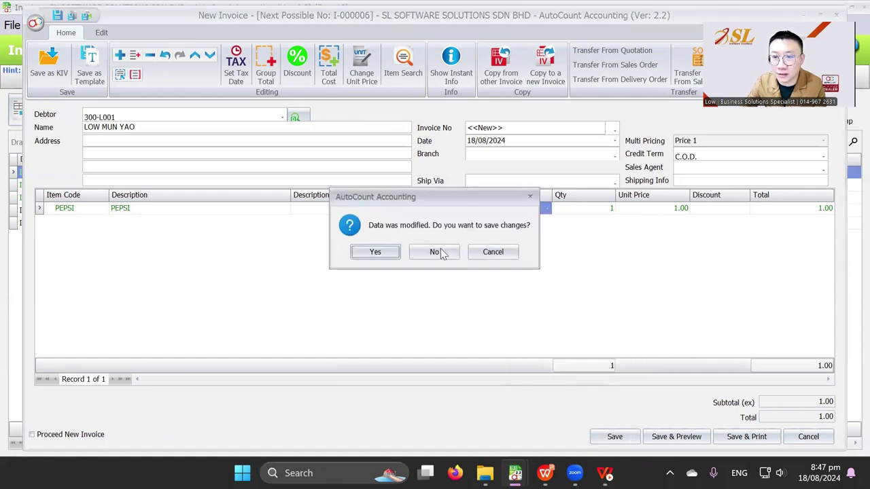
{"action": "left_click", "coordinate": [435, 252]}
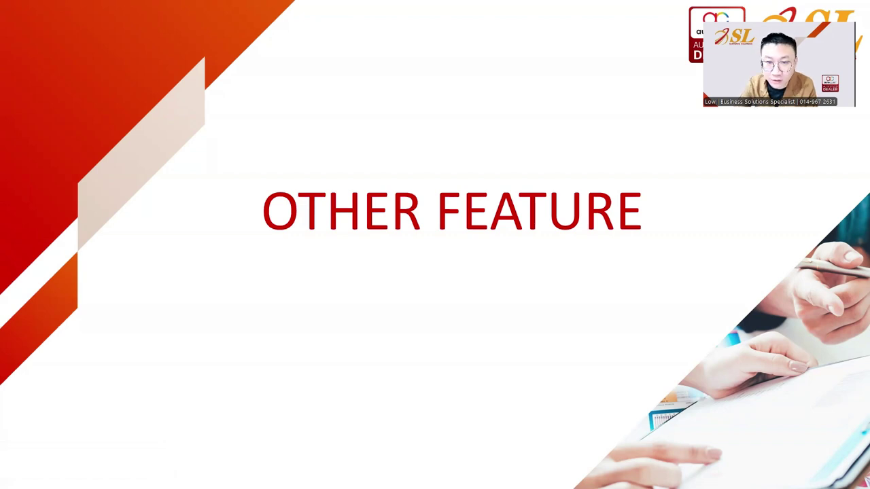
{"action": "left_click", "coordinate": [469, 163]}
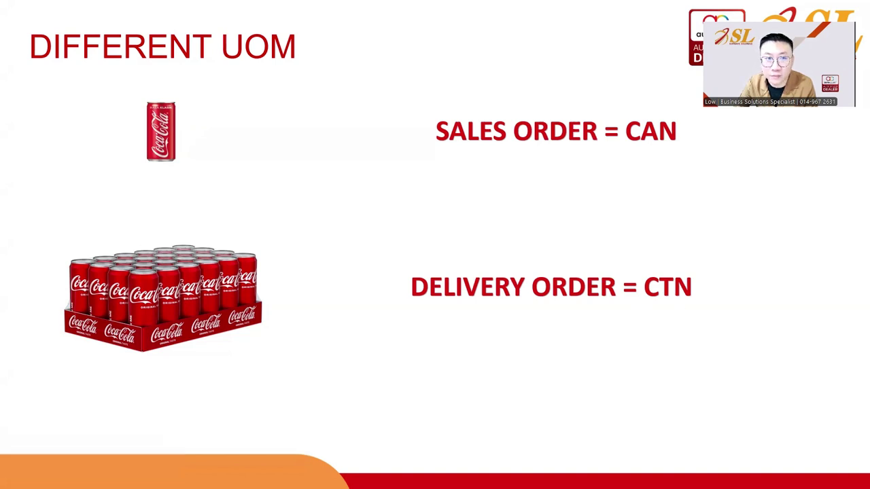
Switch to AutoCount Accounting and create a new sales order for the second listed debtor.
{"action": "key", "text": "alt+Tab"}
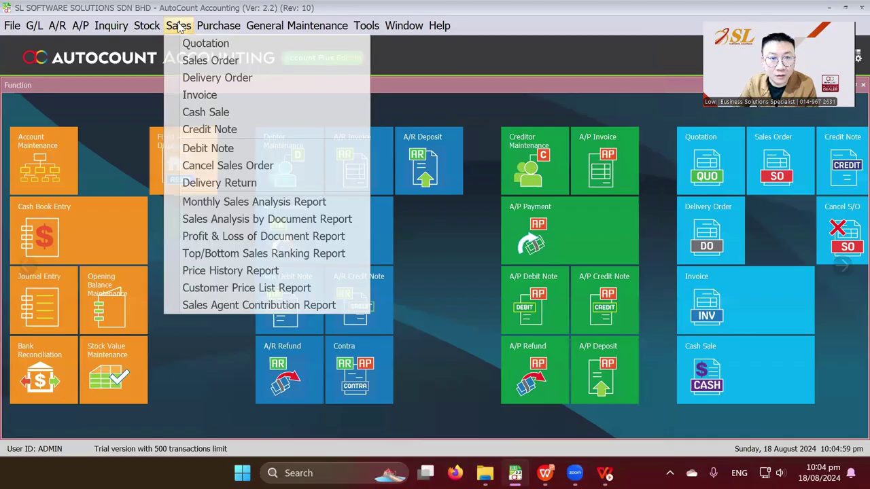
{"action": "left_click", "coordinate": [193, 63]}
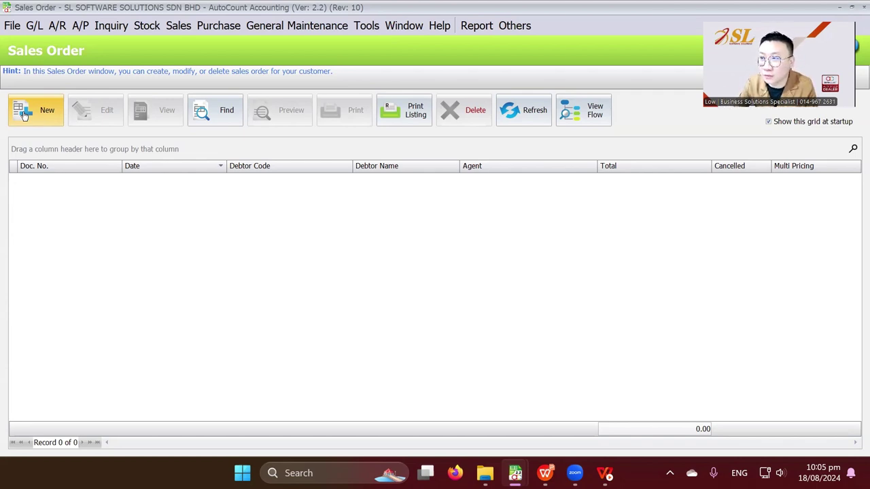
{"action": "left_click", "coordinate": [23, 113]}
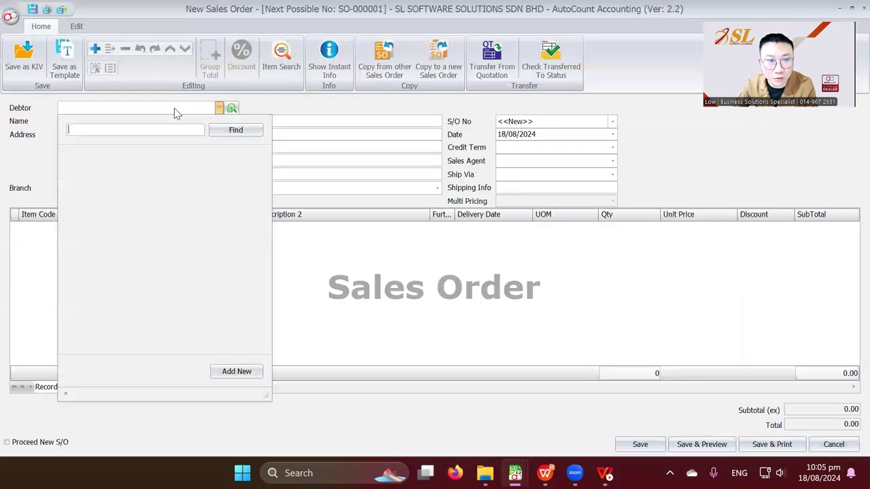
{"action": "left_click", "coordinate": [136, 151]}
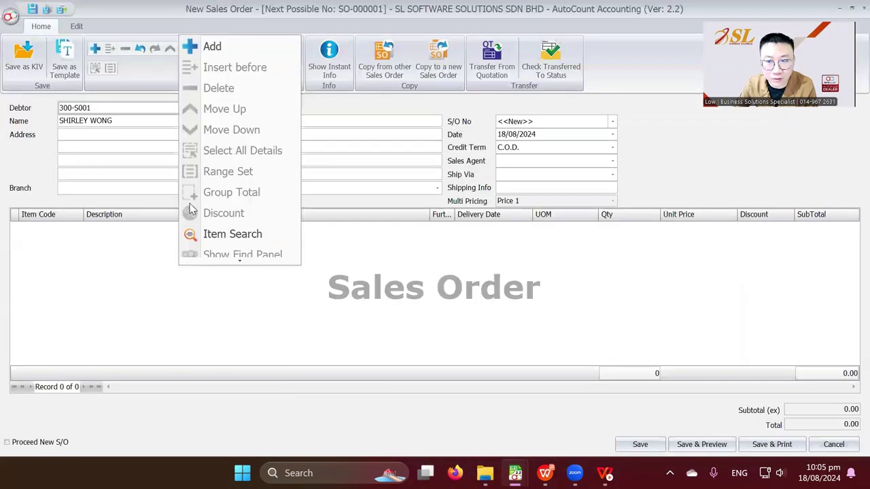
Add a 100PLUS line with a quantity of 16,000 CAN to the sales order and save the order.
{"action": "left_click", "coordinate": [218, 47]}
{"action": "left_click", "coordinate": [75, 228]}
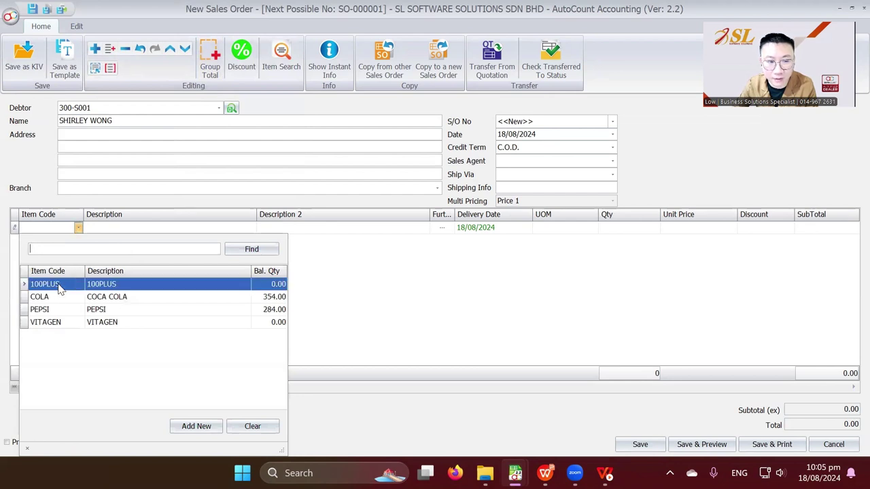
{"action": "left_click", "coordinate": [60, 289]}
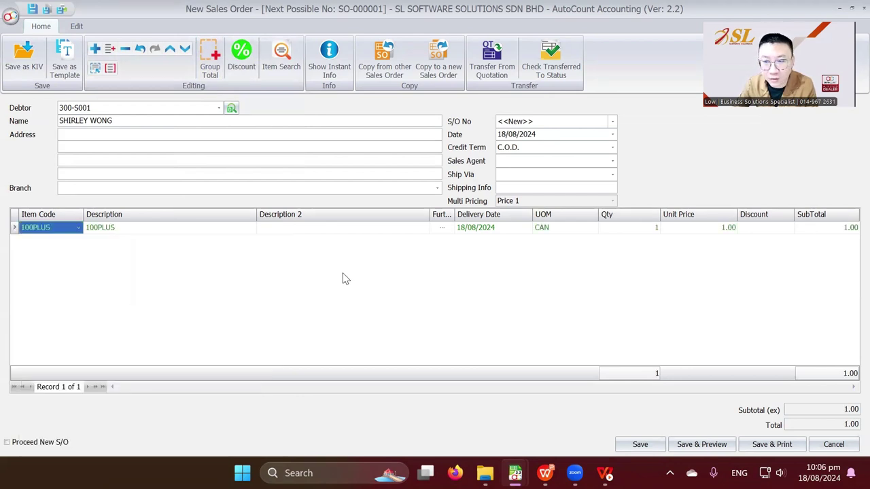
{"action": "left_click", "coordinate": [637, 228]}
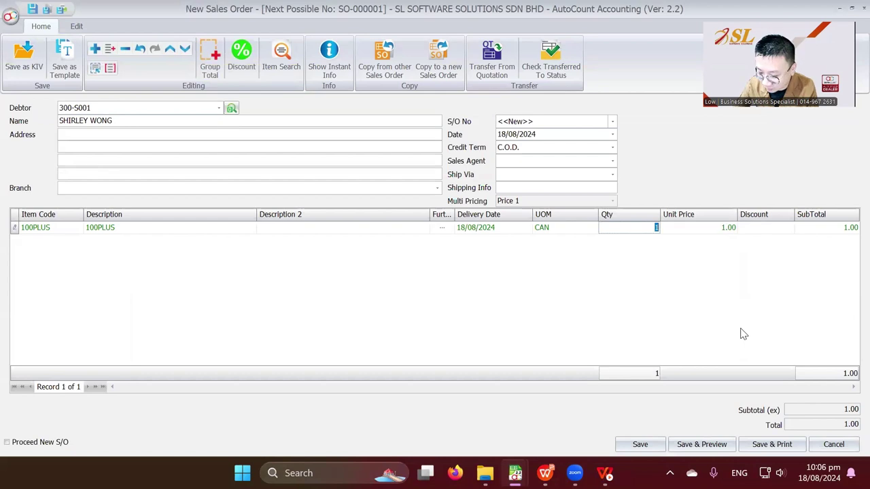
{"action": "type", "text": "16000"}
{"action": "key", "text": "Tab"}
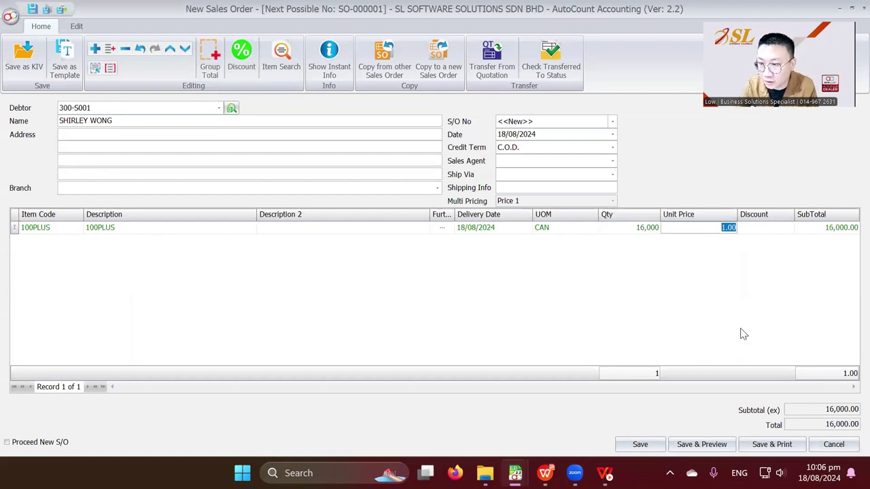
{"action": "left_click", "coordinate": [636, 448]}
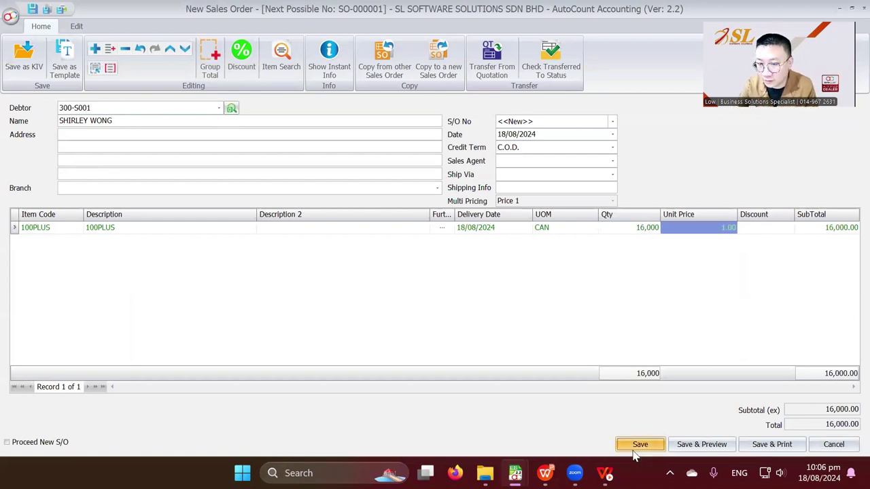
Create a new delivery order for the same debtor as the sales order.
{"action": "left_click", "coordinate": [184, 27]}
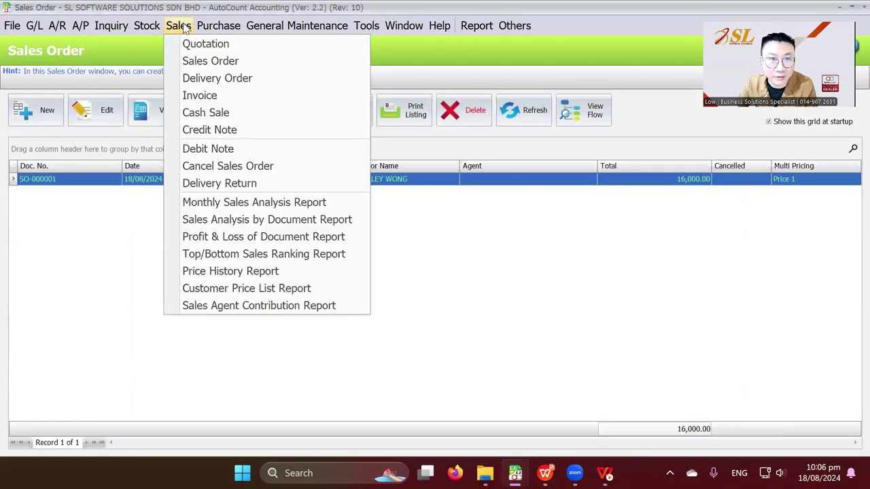
{"action": "left_click", "coordinate": [189, 78]}
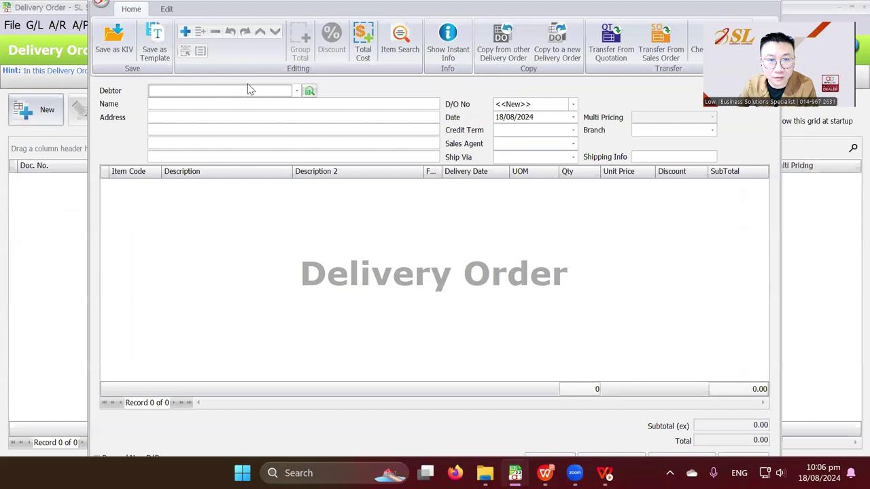
{"action": "left_click", "coordinate": [249, 88]}
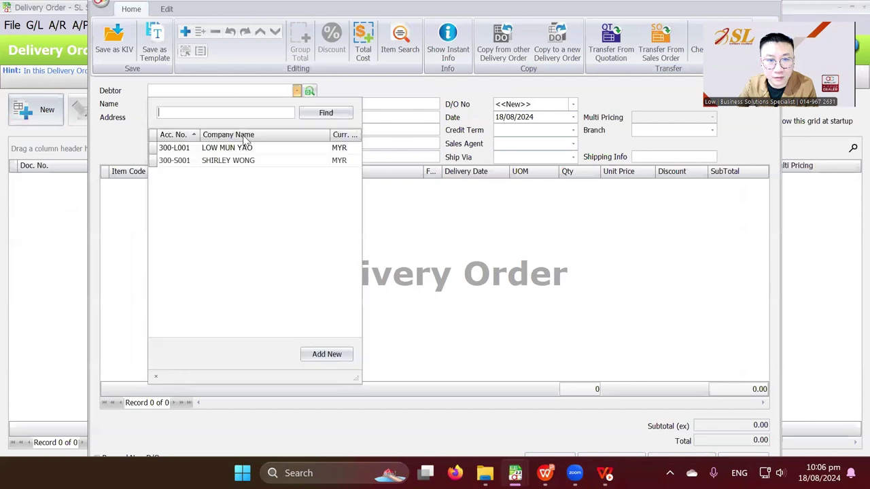
{"action": "left_click", "coordinate": [243, 160]}
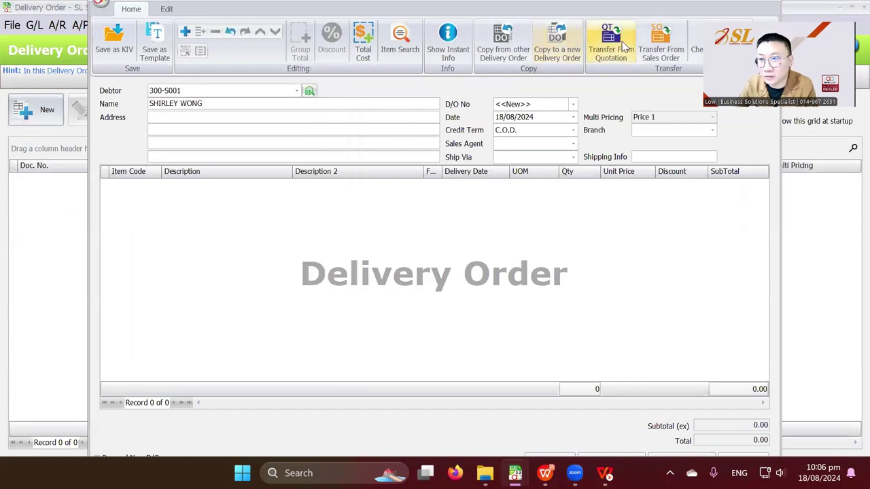
Start a transfer from the sales order, set the 100PLUS line's new UOM to CTN, and widen the balance quantity column.
{"action": "left_click", "coordinate": [658, 44]}
{"action": "left_click", "coordinate": [249, 147]}
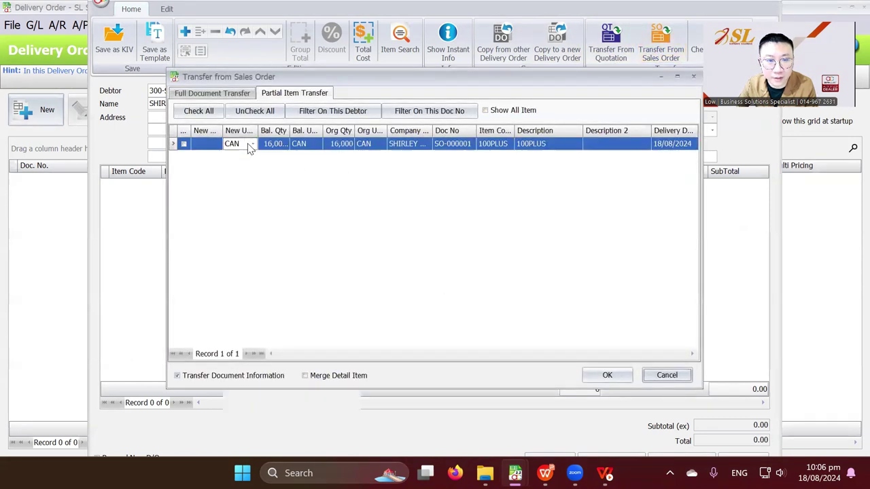
{"action": "left_click", "coordinate": [251, 145]}
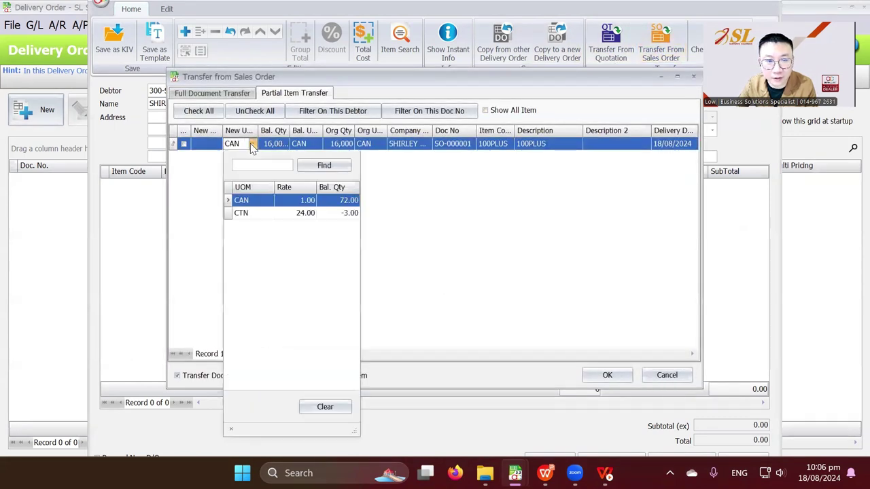
{"action": "left_click", "coordinate": [253, 214]}
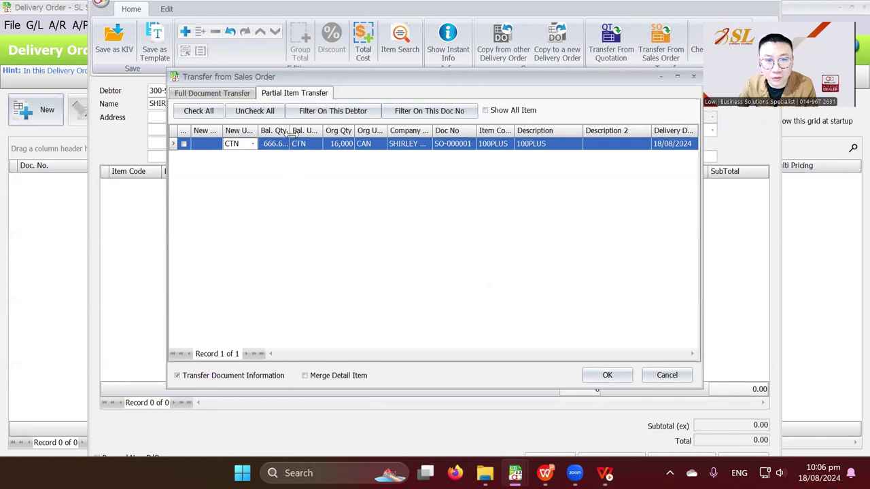
{"action": "left_click_drag", "start_coordinate": [323, 131], "coordinate": [322, 131]}
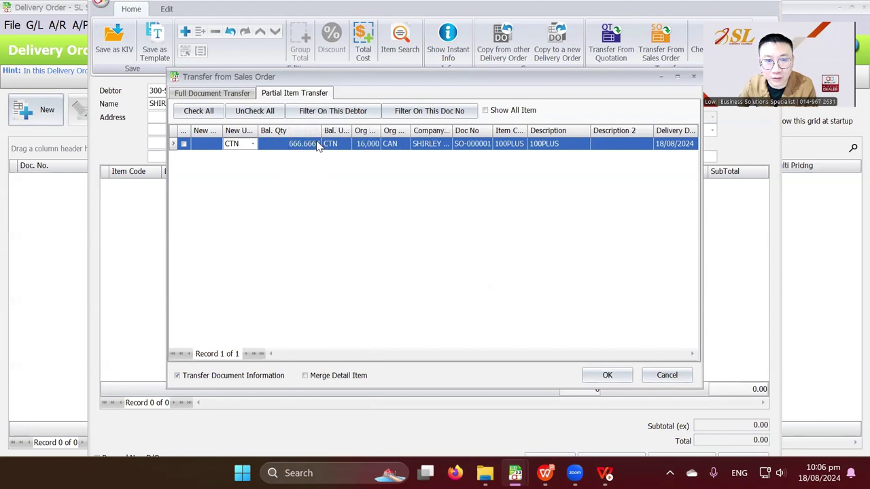
Transfer a quantity of 50 CTN into the delivery order and save it, accepting the negative stock quantity.
{"action": "left_click", "coordinate": [213, 144]}
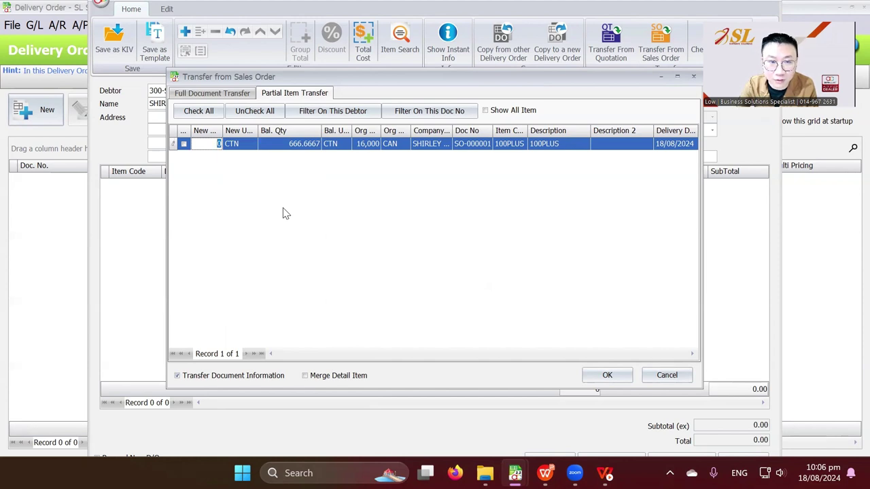
{"action": "type", "text": "50"}
{"action": "key", "text": "Tab"}
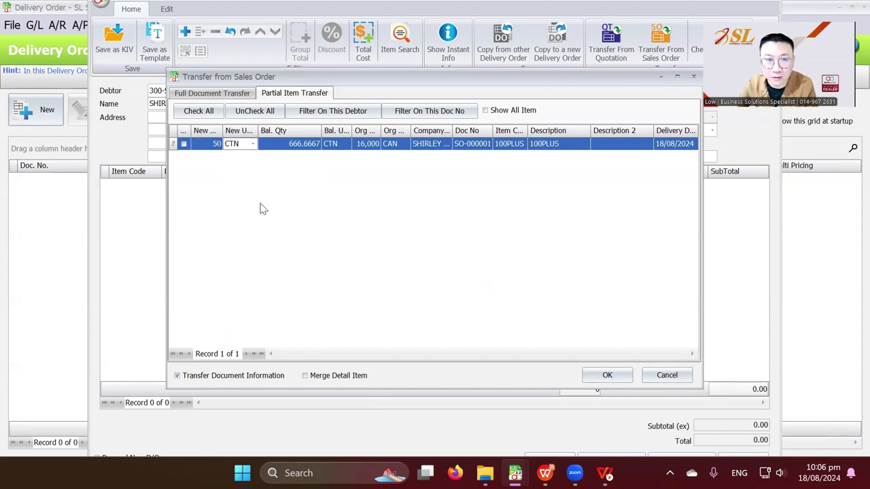
{"action": "left_click", "coordinate": [607, 378]}
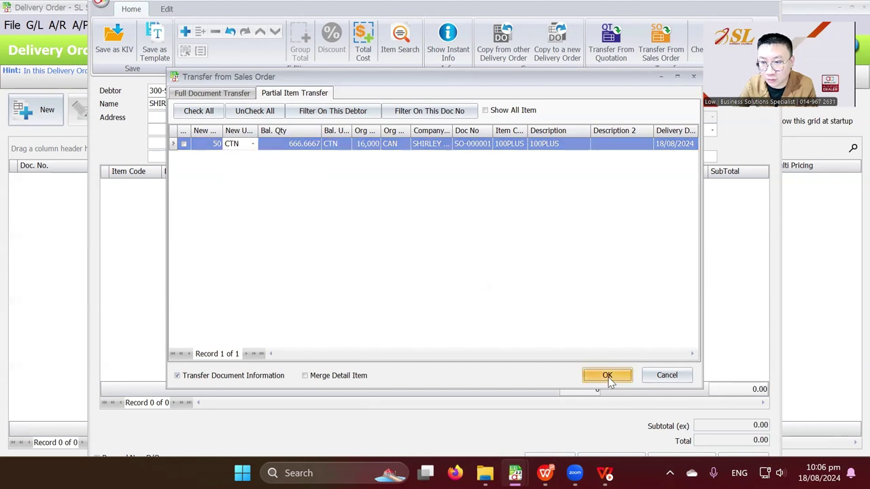
{"action": "left_click", "coordinate": [550, 456]}
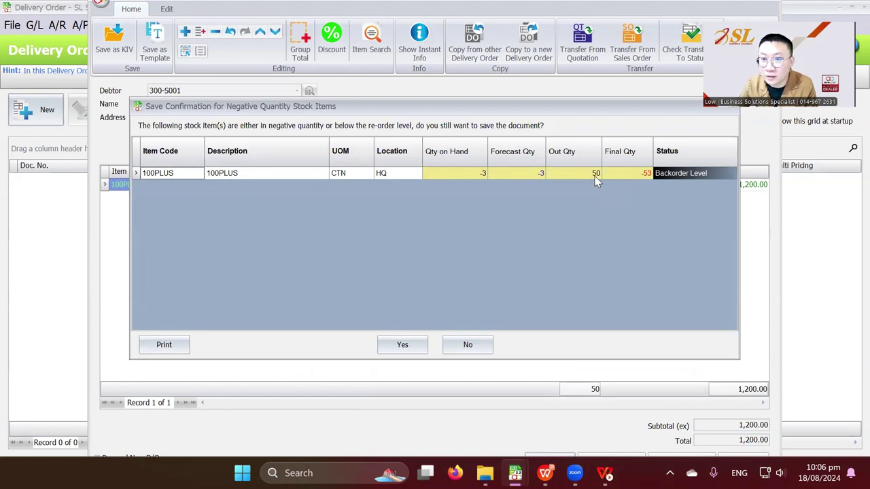
{"action": "left_click", "coordinate": [403, 345]}
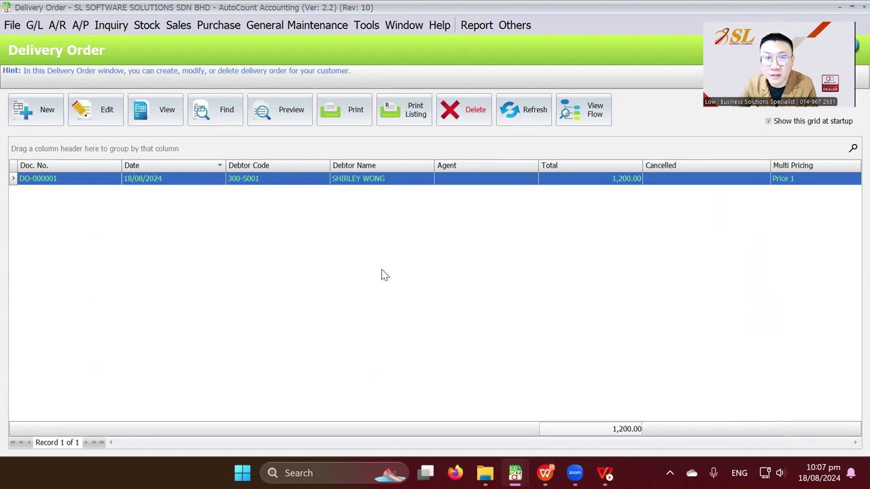
Switch back to the presentation and advance to the closing Thank You slide.
{"action": "key", "text": "alt+Tab"}
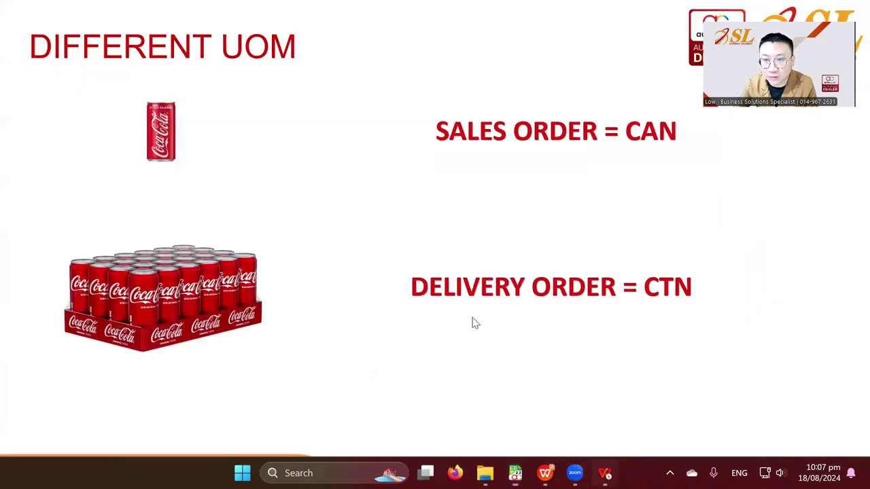
{"action": "left_click", "coordinate": [474, 324]}
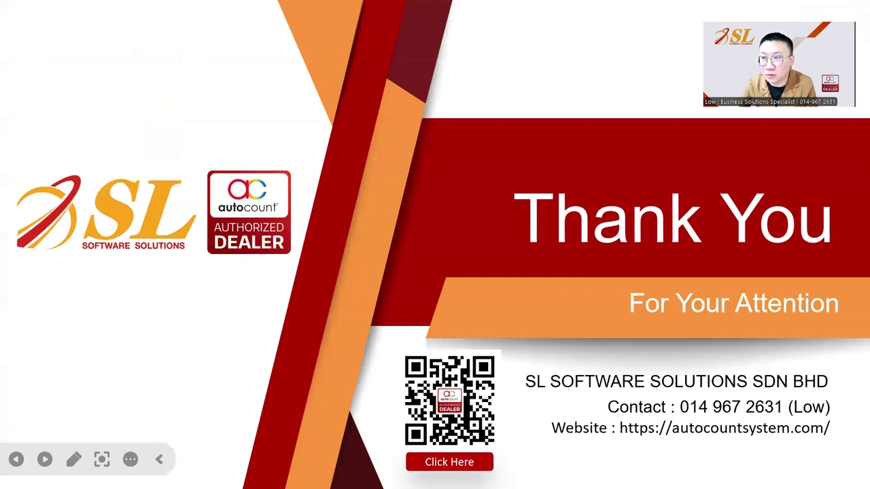